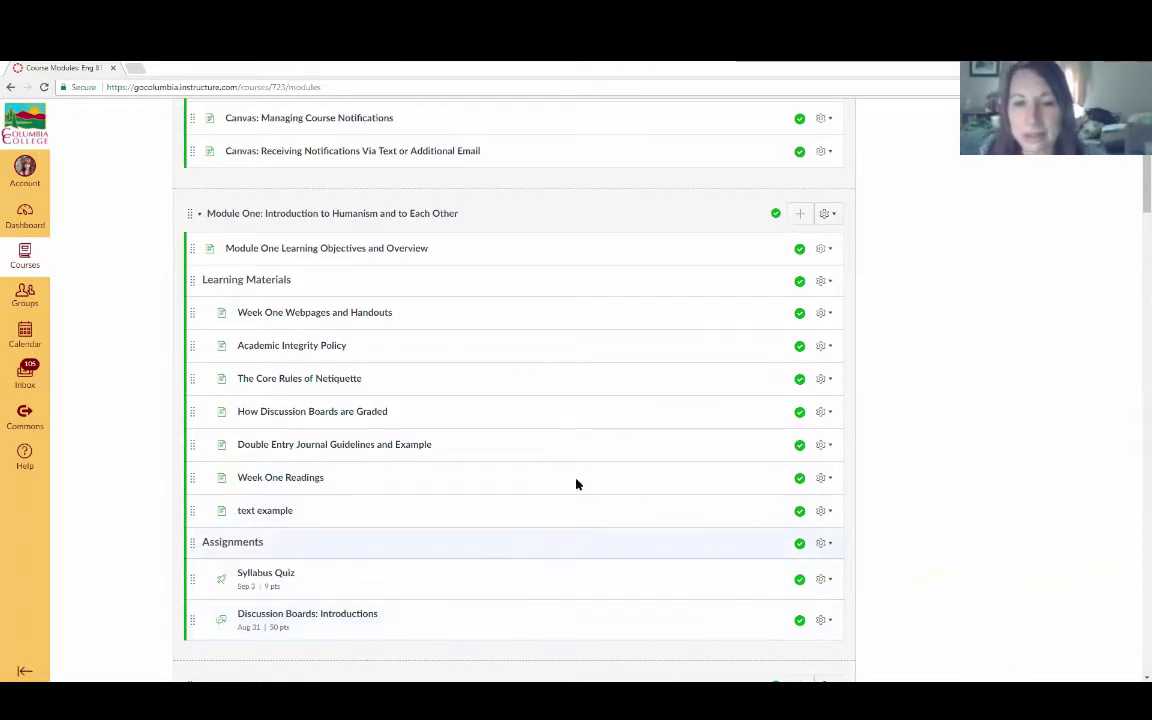
click(281, 512)
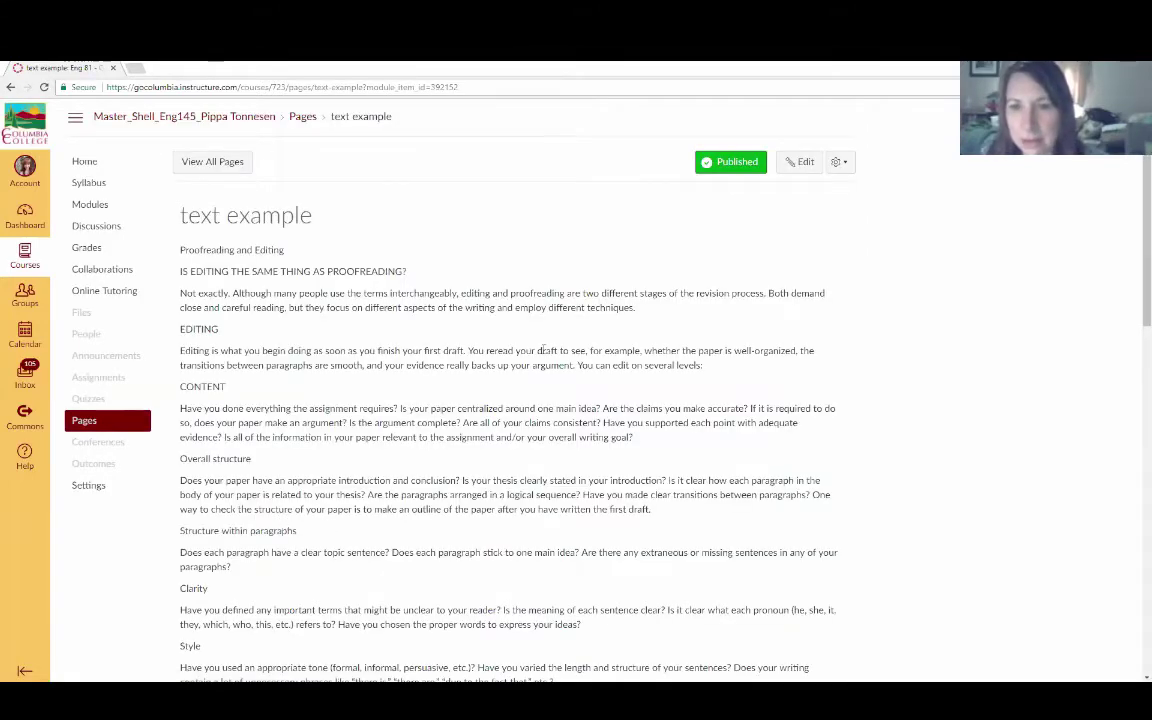
scroll(571, 405, down, 2)
scroll(571, 405, down, 6)
scroll(569, 410, down, 6)
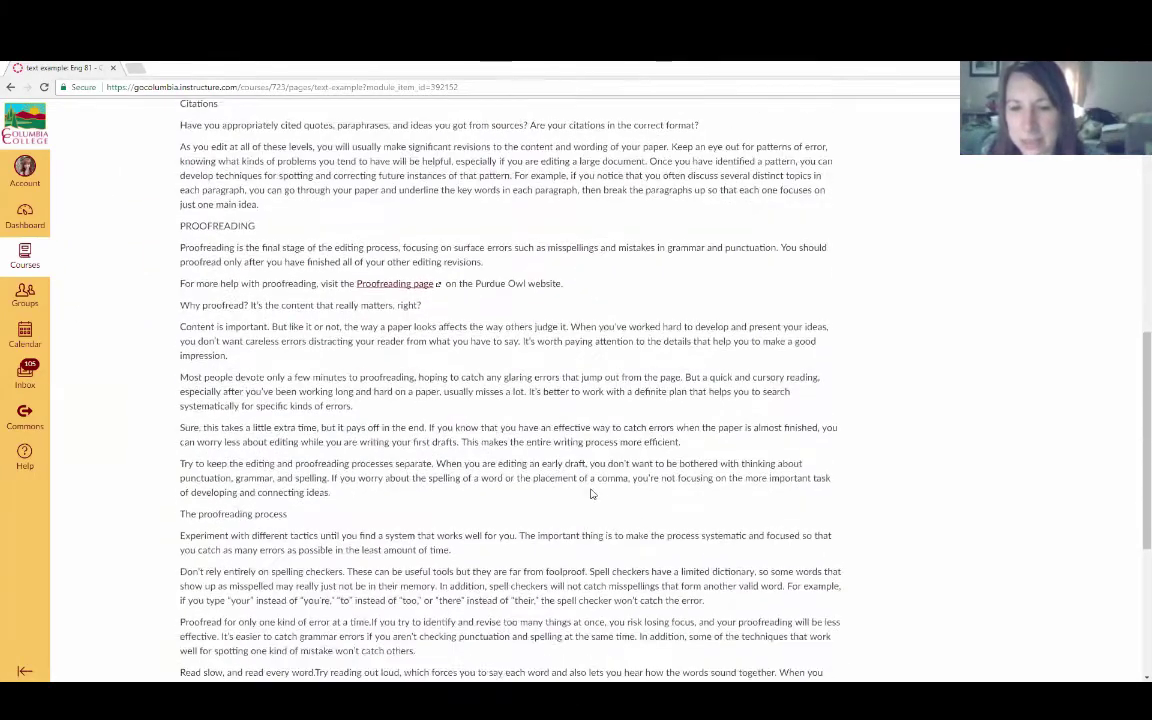
scroll(598, 512, down, 2)
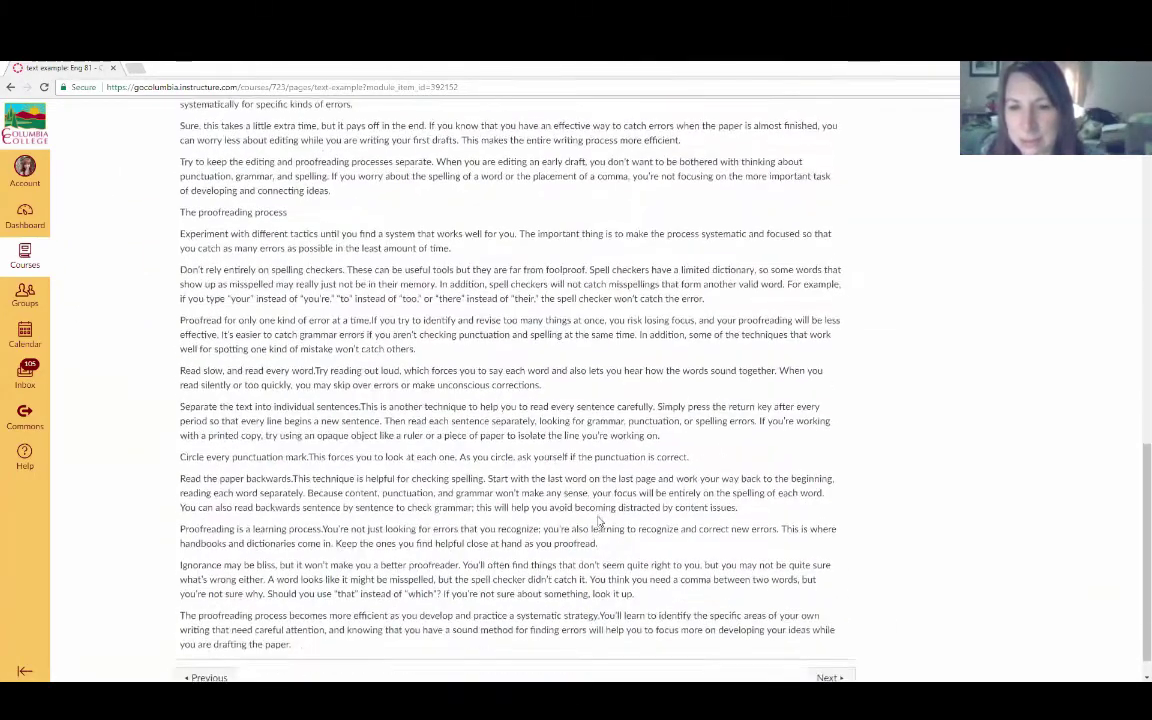
scroll(598, 520, up, 4)
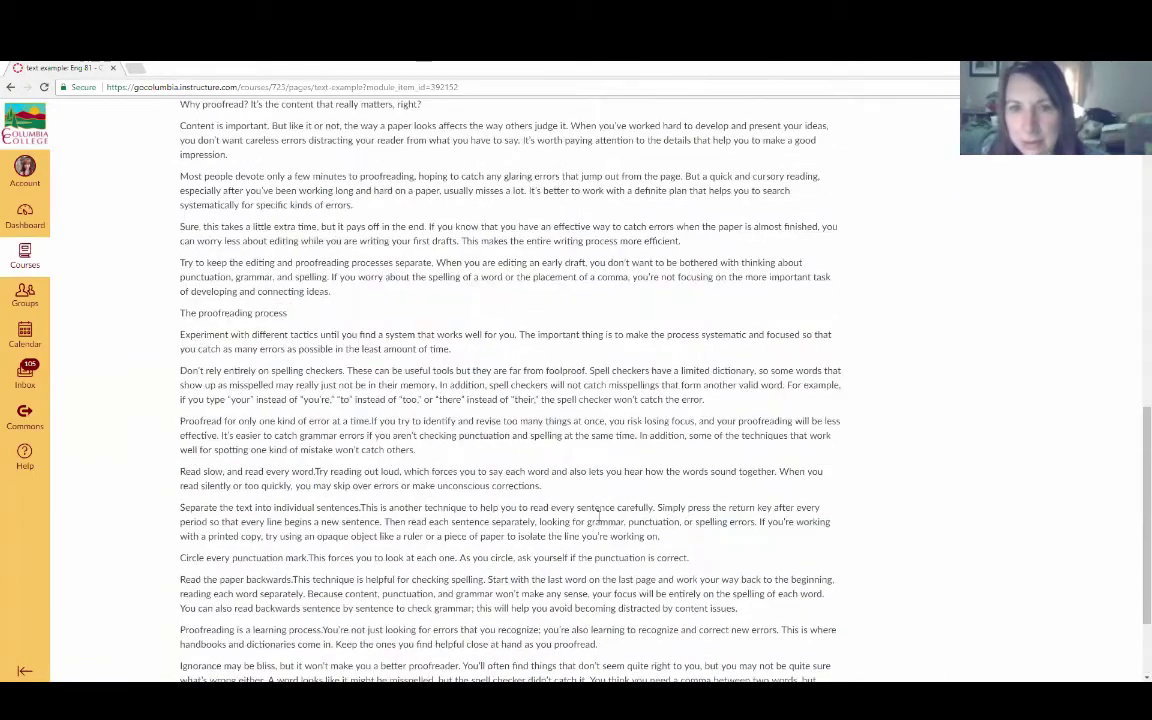
scroll(600, 521, up, 12)
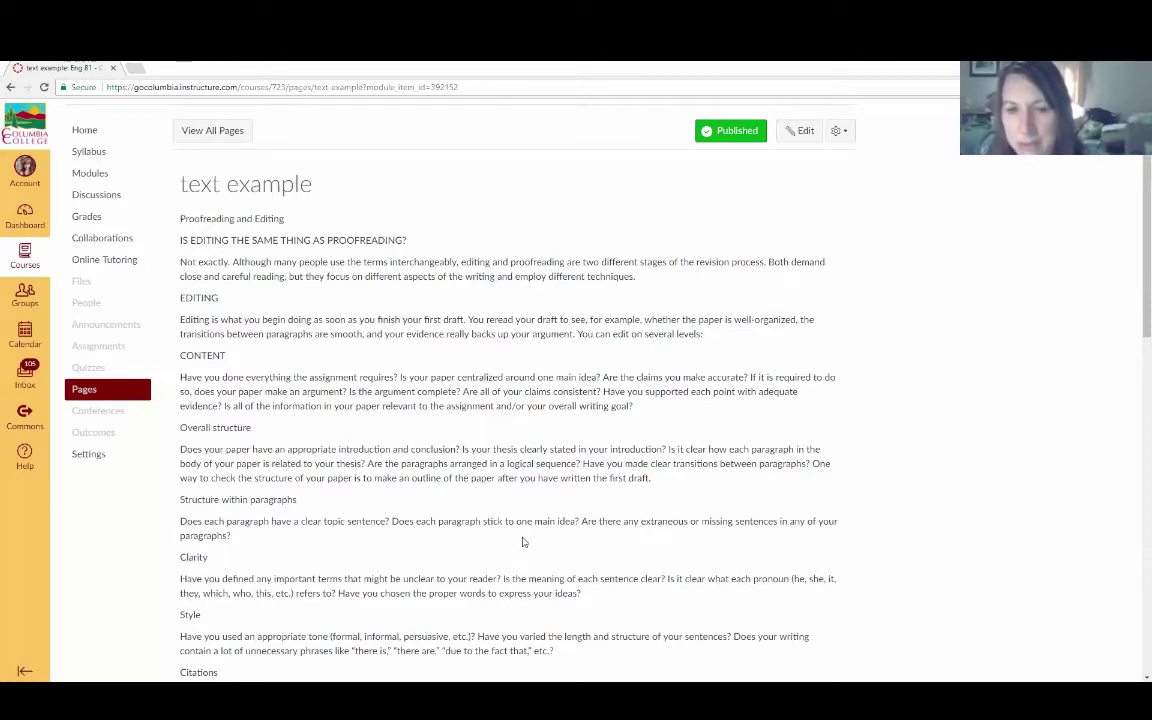
scroll(522, 541, down, 5)
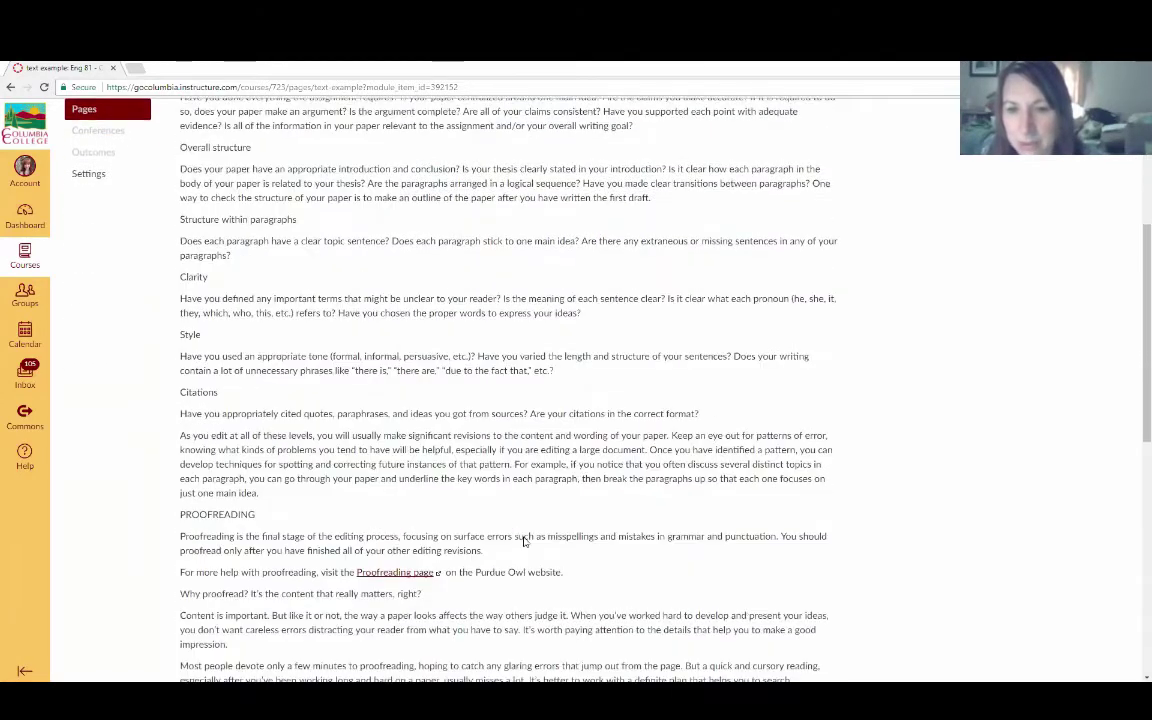
scroll(522, 541, down, 3)
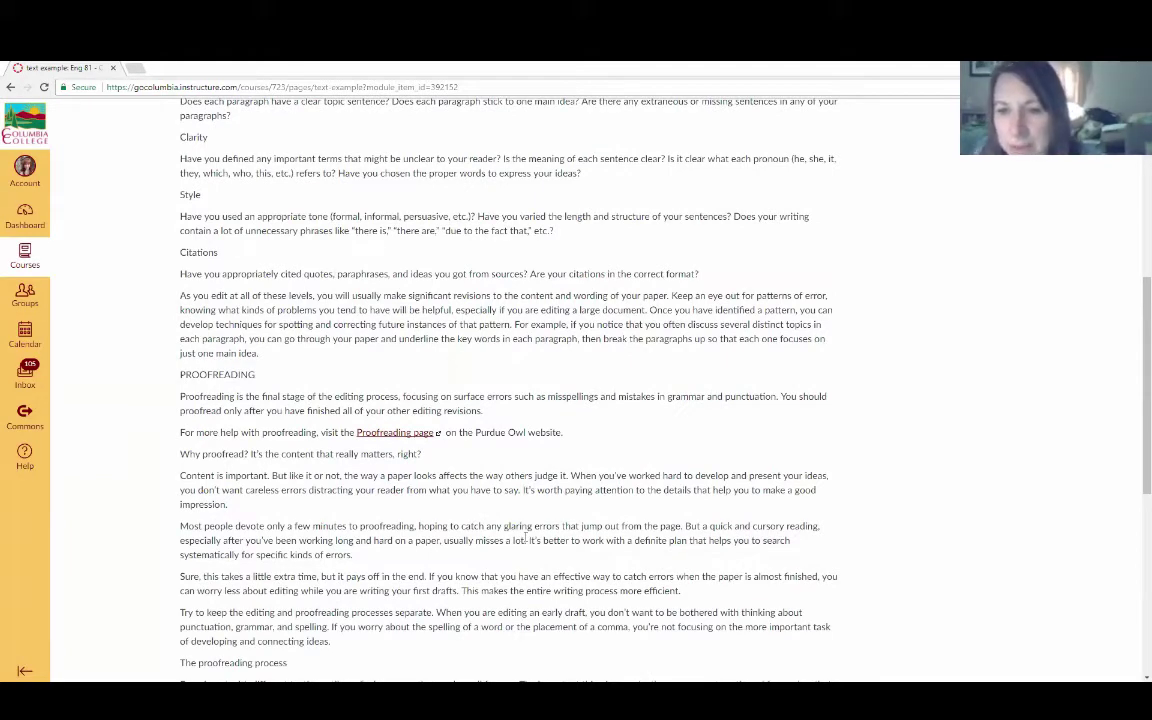
scroll(525, 537, up, 5)
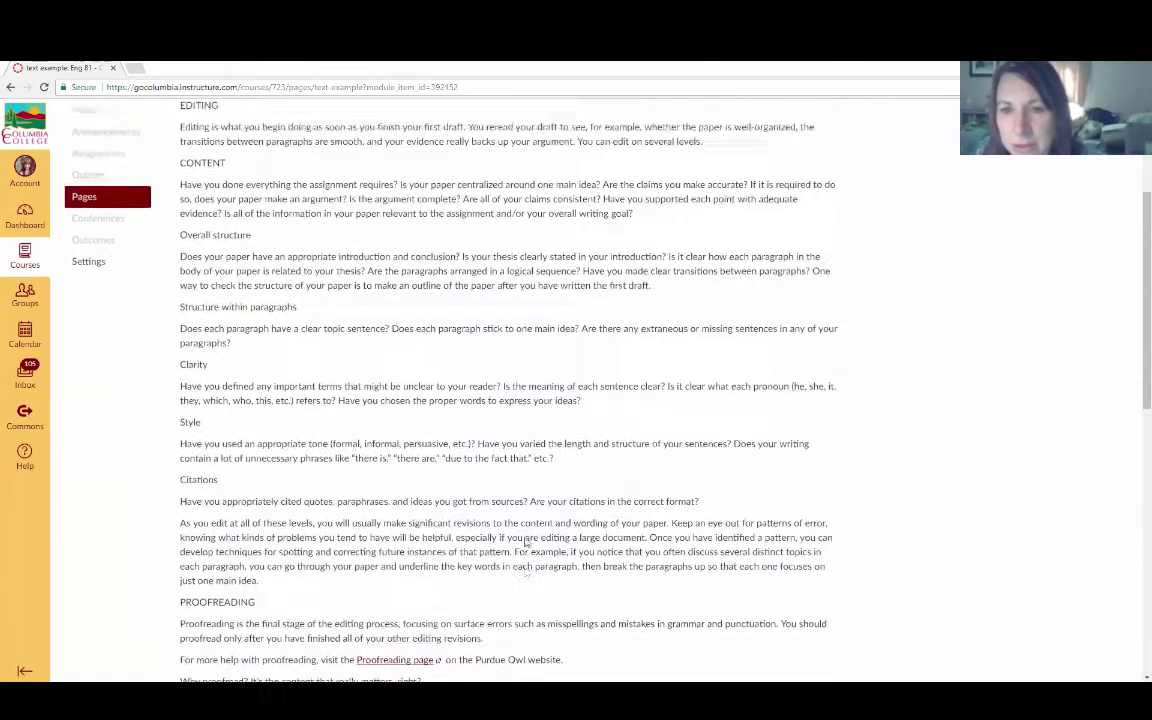
scroll(525, 540, up, 3)
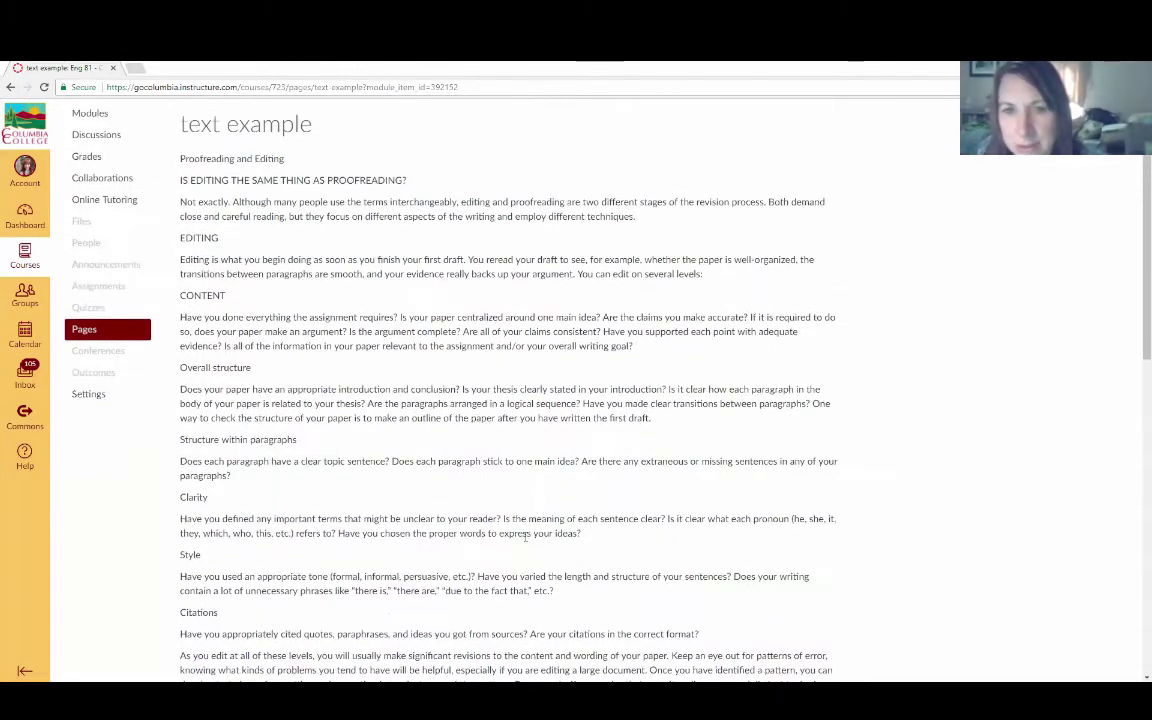
scroll(525, 537, up, 2)
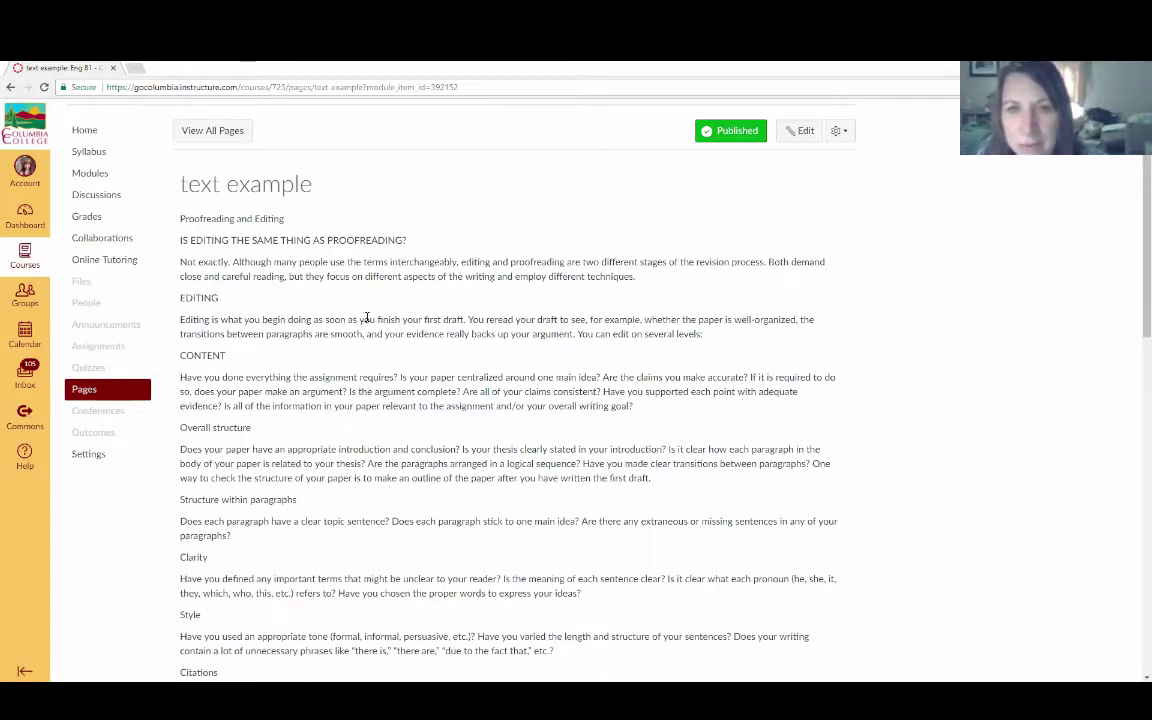
Step: Open 'Week One Readings' under Module One and scroll through its tabbed sections
click(97, 176)
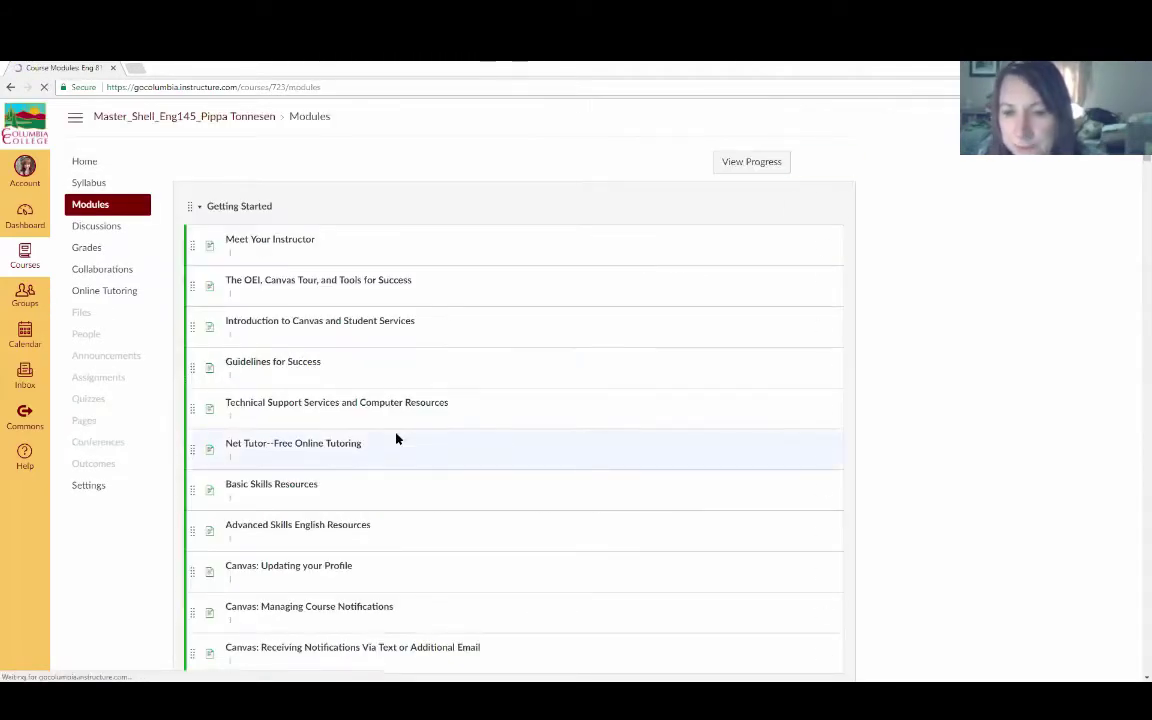
scroll(396, 439, down, 2)
scroll(396, 439, down, 4)
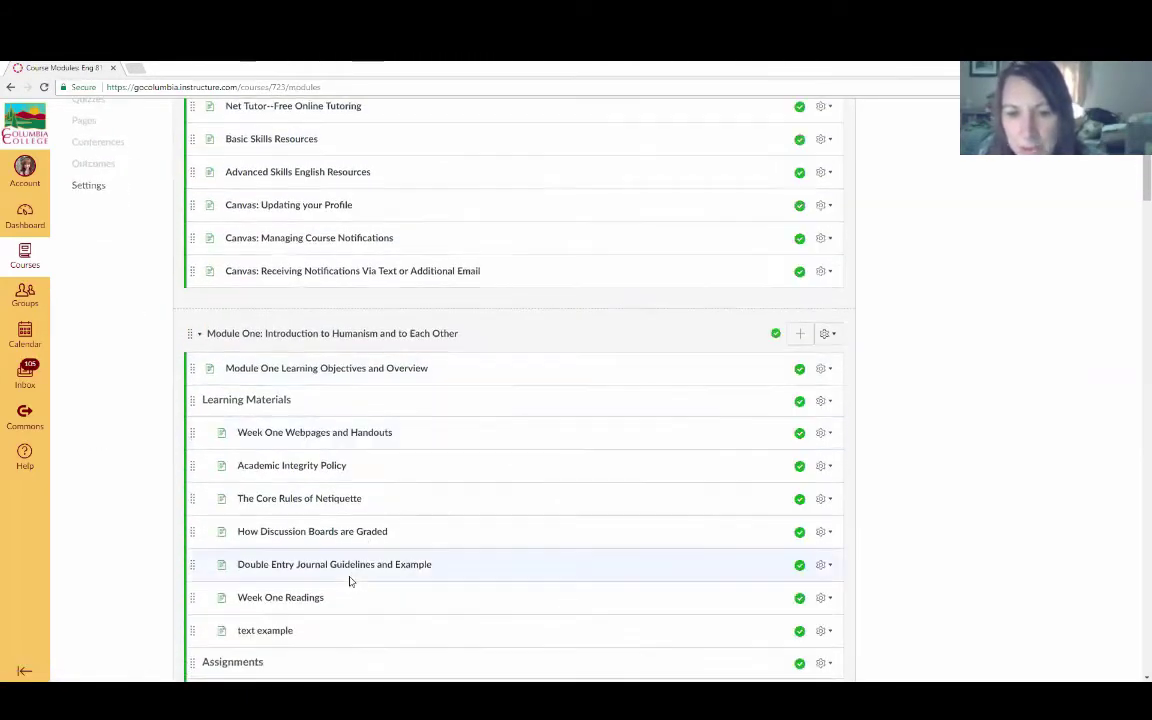
click(322, 597)
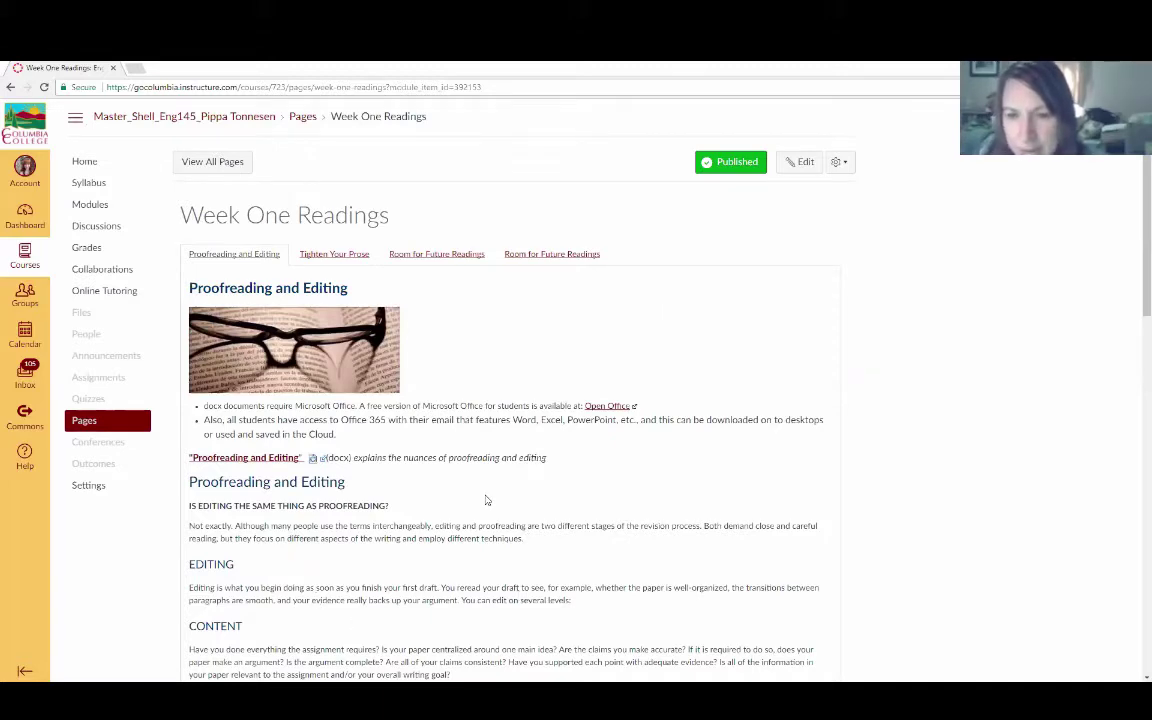
scroll(493, 505, down, 2)
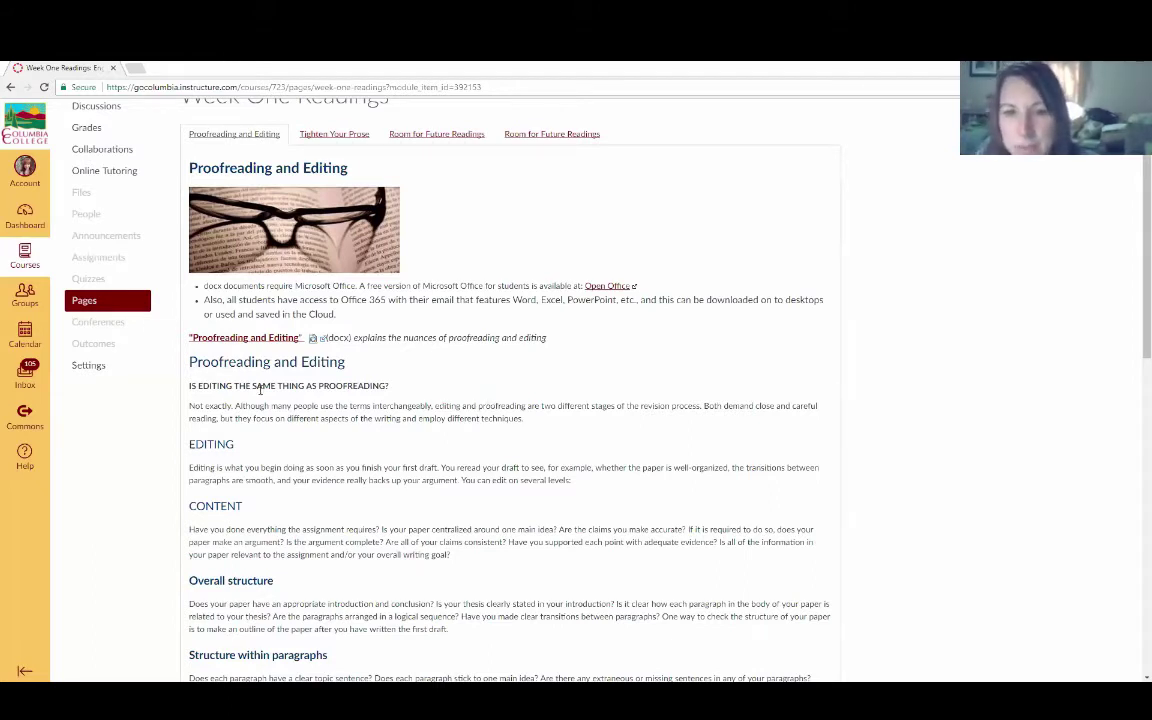
scroll(362, 479, down, 1)
scroll(445, 490, down, 2)
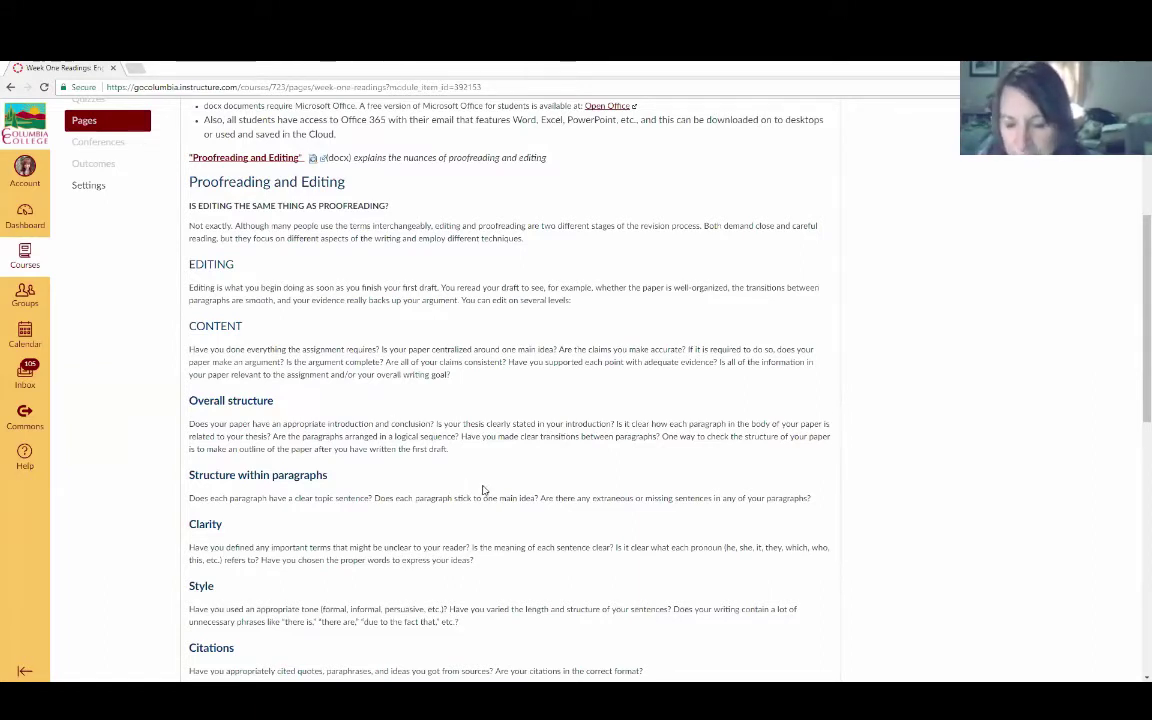
scroll(481, 490, up, 2)
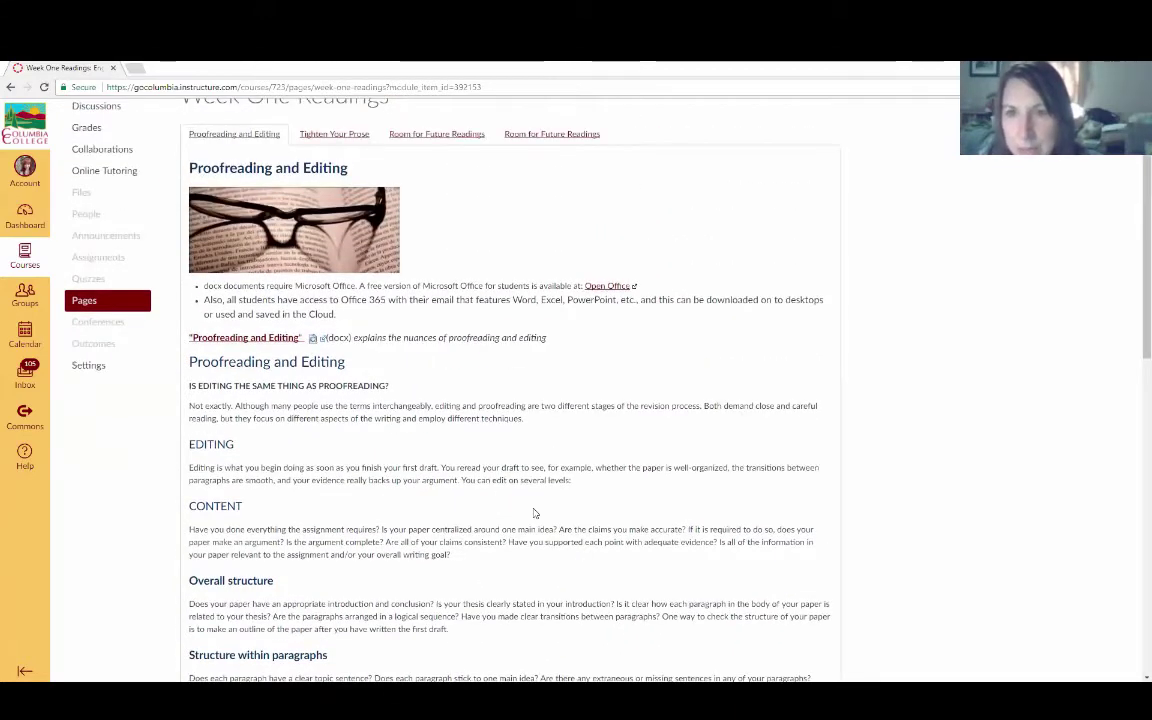
scroll(533, 512, up, 2)
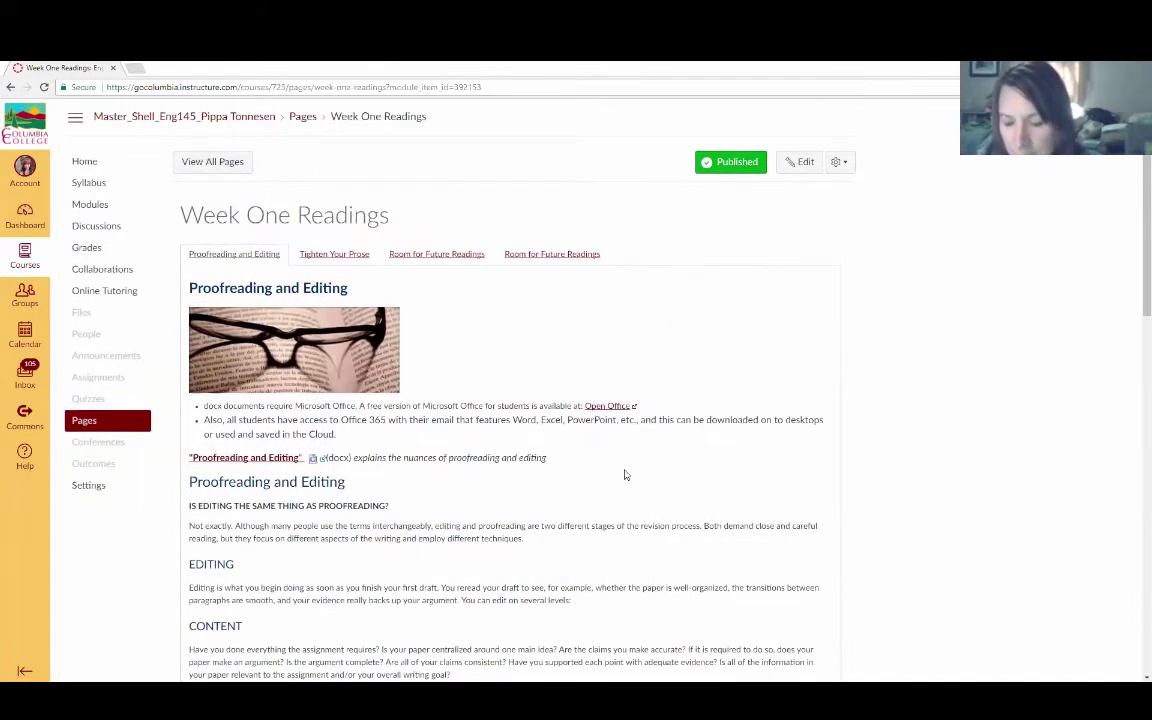
Step: Check the formats of the Proofreading and Editing heading and glasses image, then cancel the editor
click(800, 162)
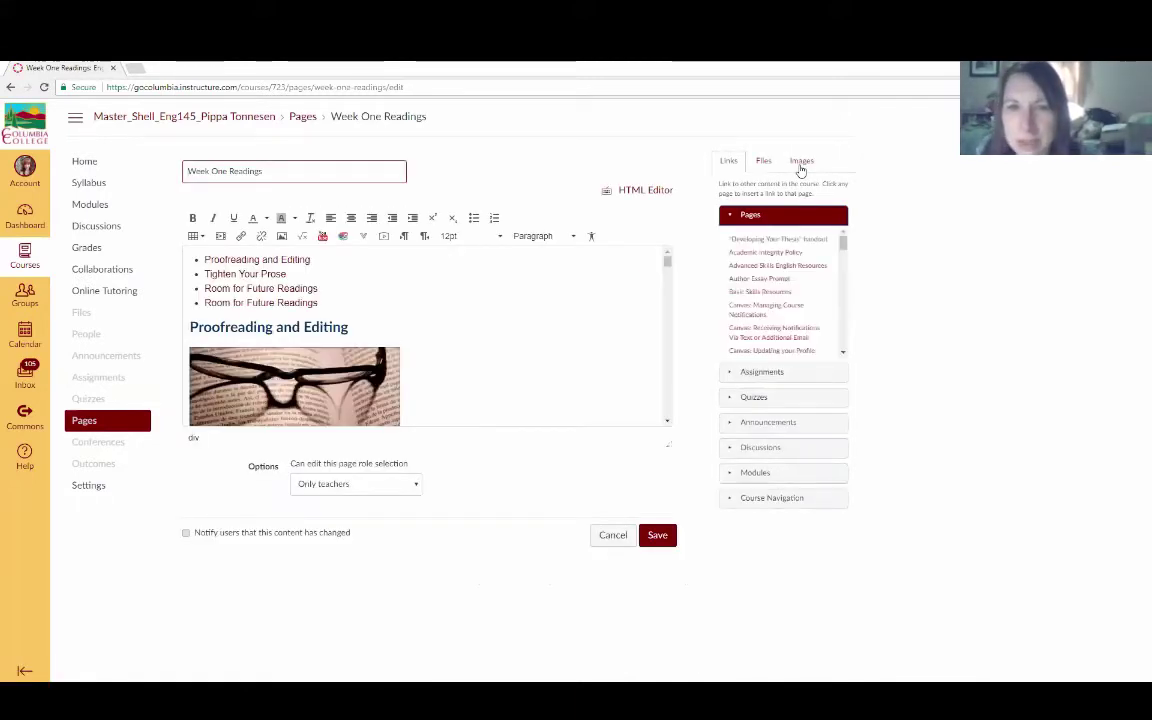
click(276, 172)
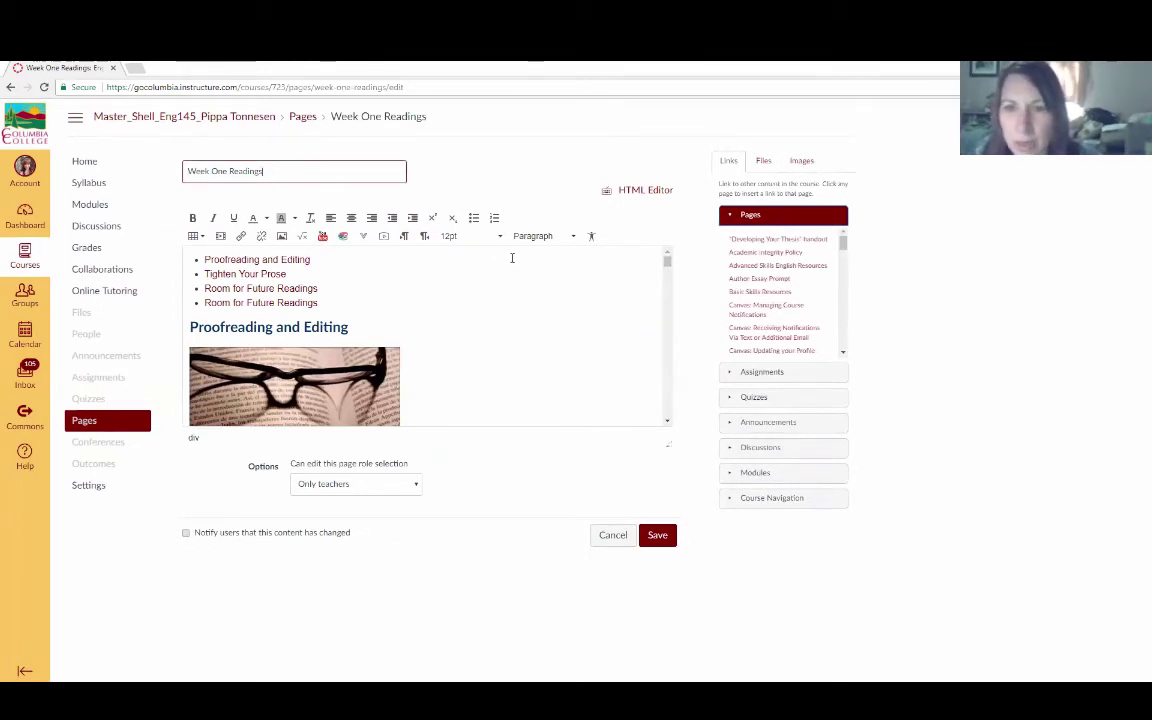
click(367, 326)
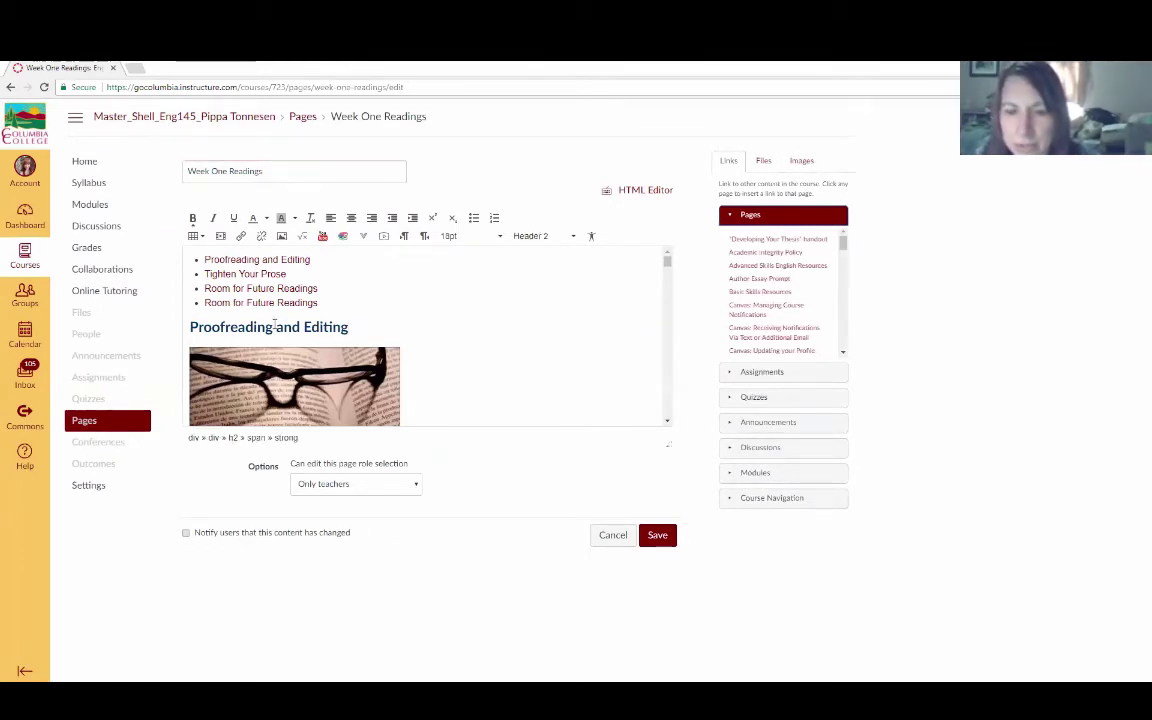
click(574, 237)
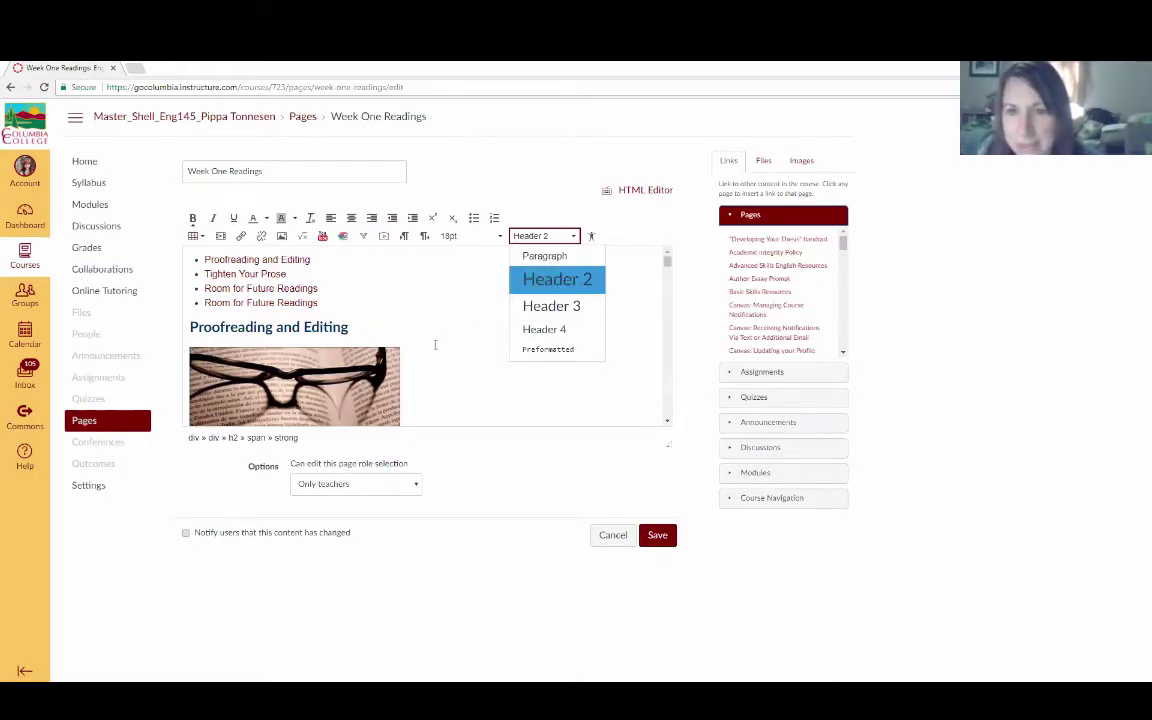
click(437, 388)
scroll(438, 386, down, 5)
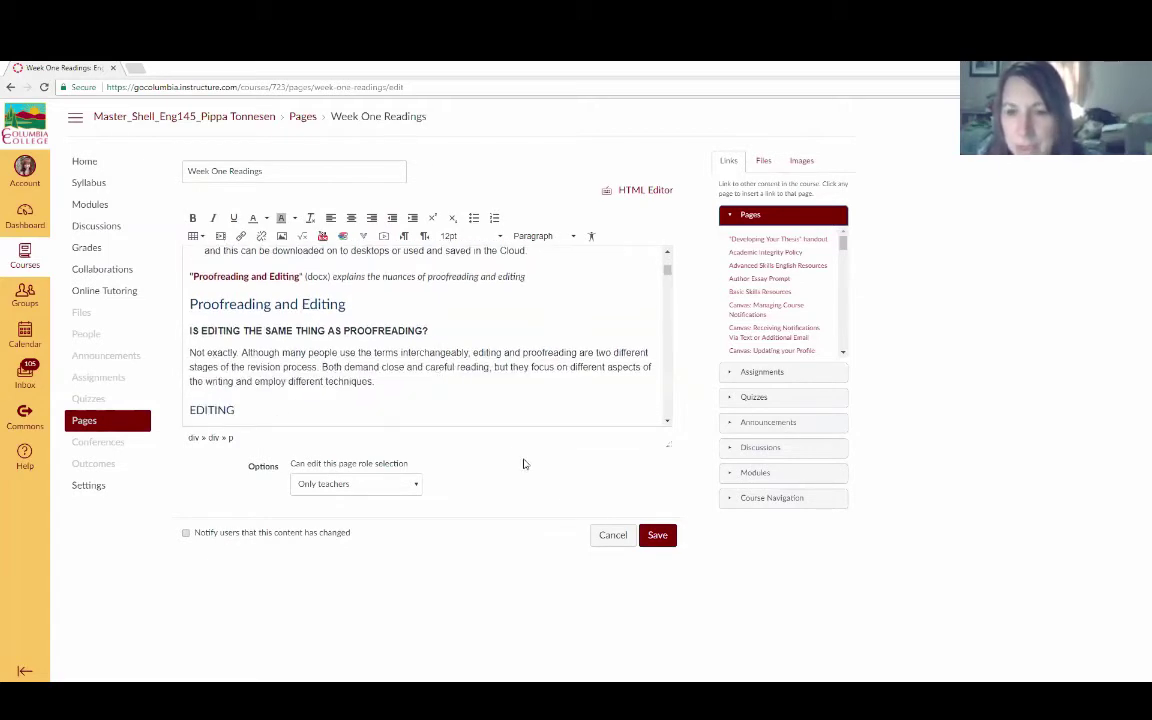
click(612, 537)
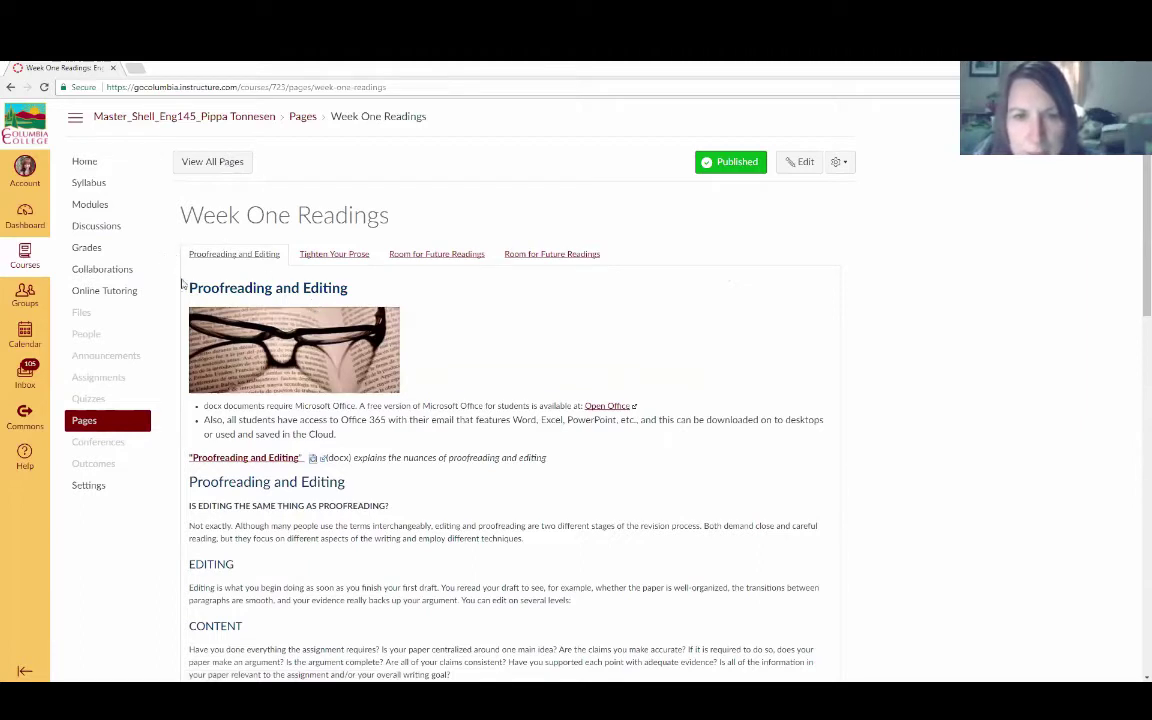
Step: Open 'MLA Mastery: Works Cited Core Elements' from Module Two and review its nine core elements
click(92, 205)
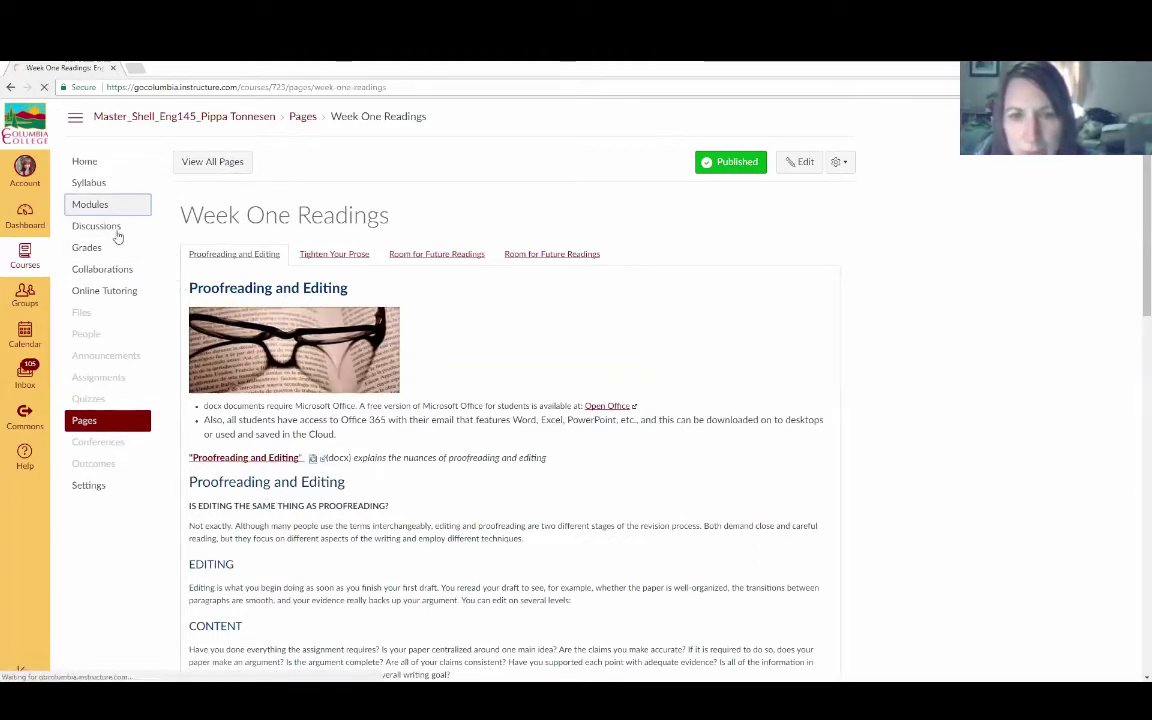
scroll(473, 522, down, 5)
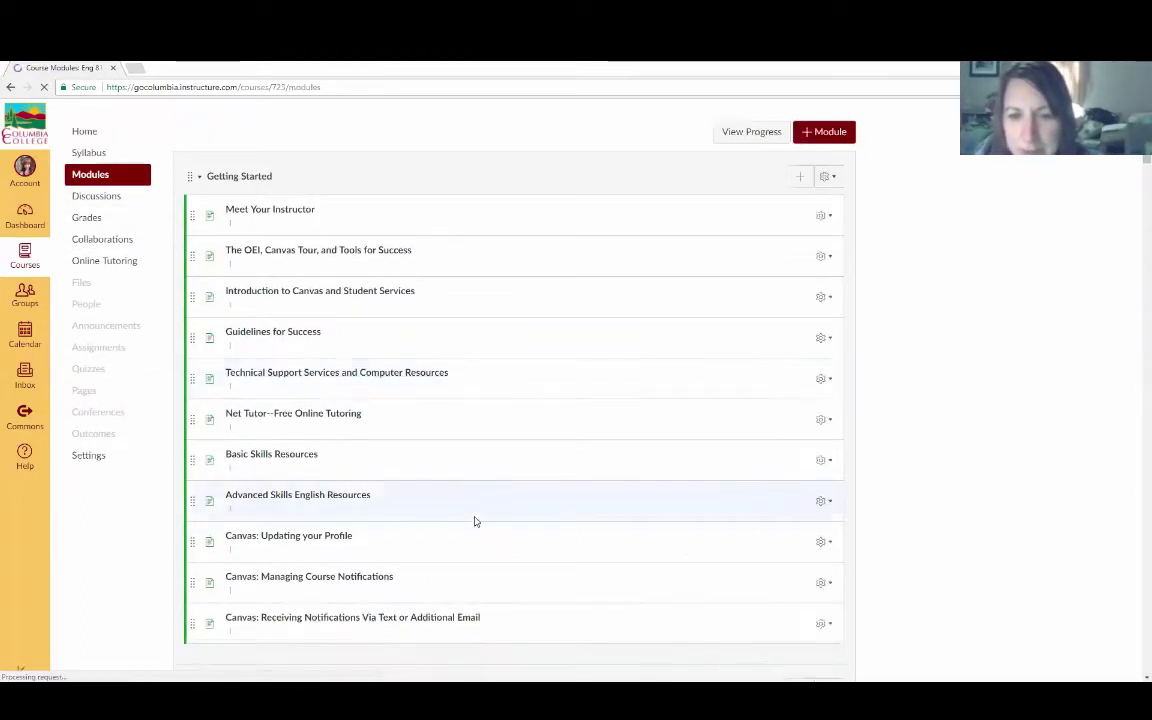
scroll(475, 521, down, 3)
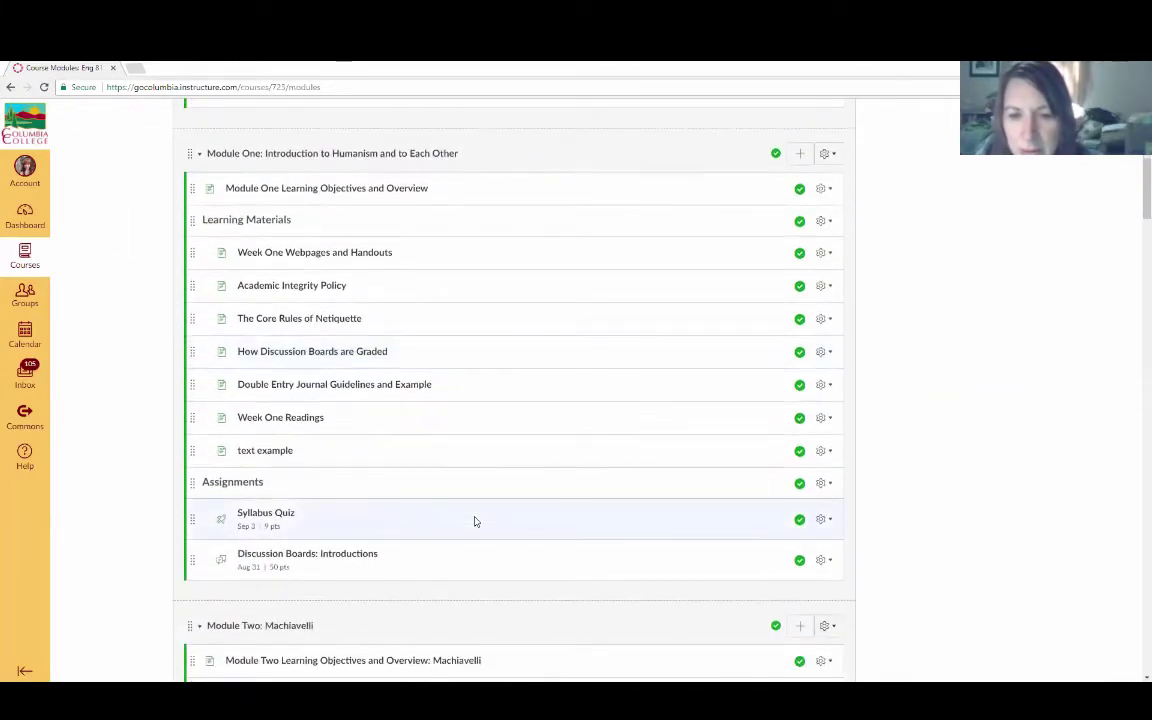
scroll(475, 521, down, 2)
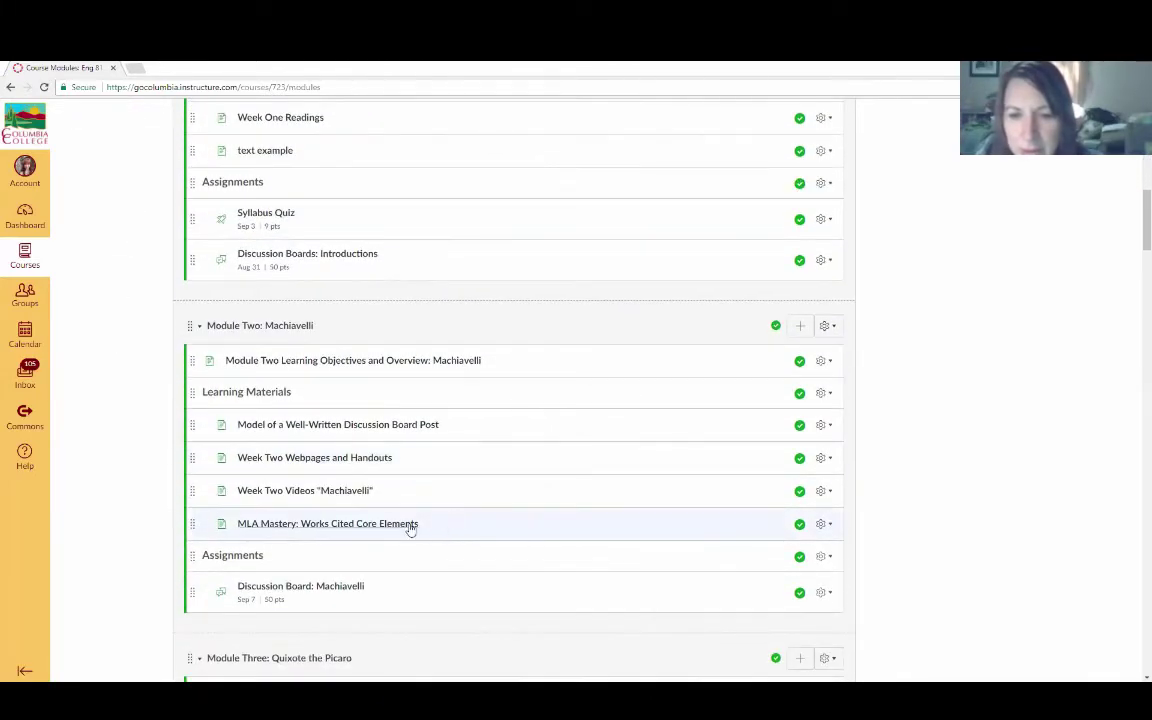
click(407, 525)
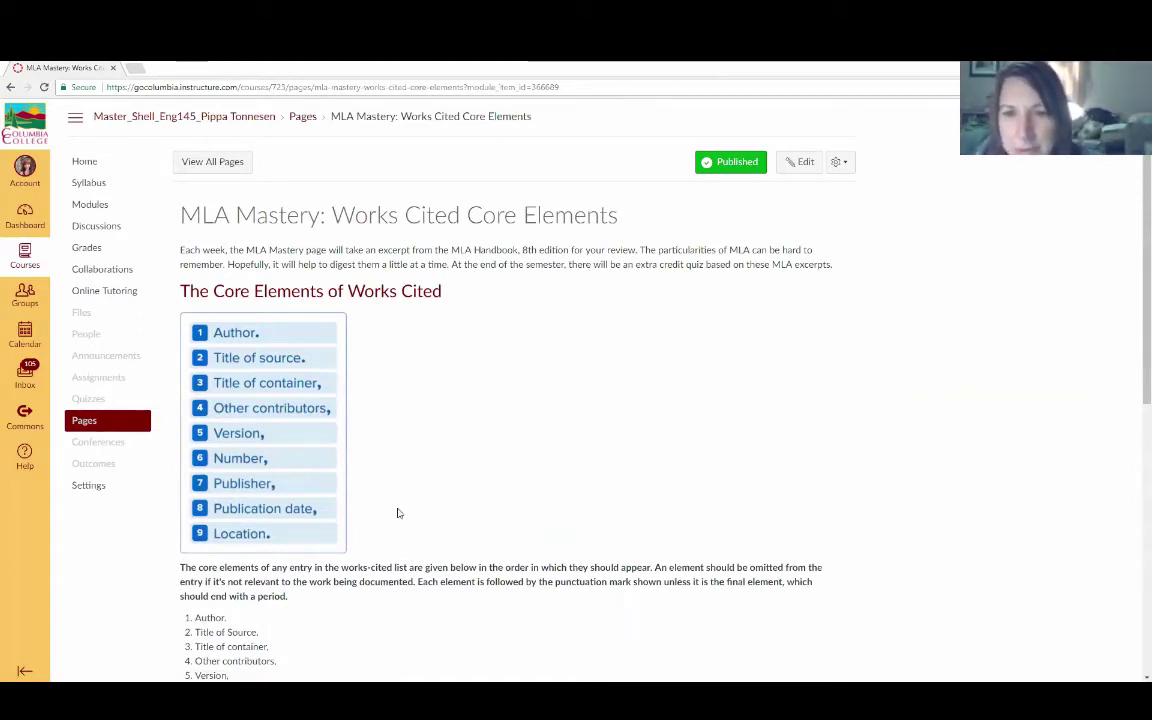
scroll(406, 517, down, 3)
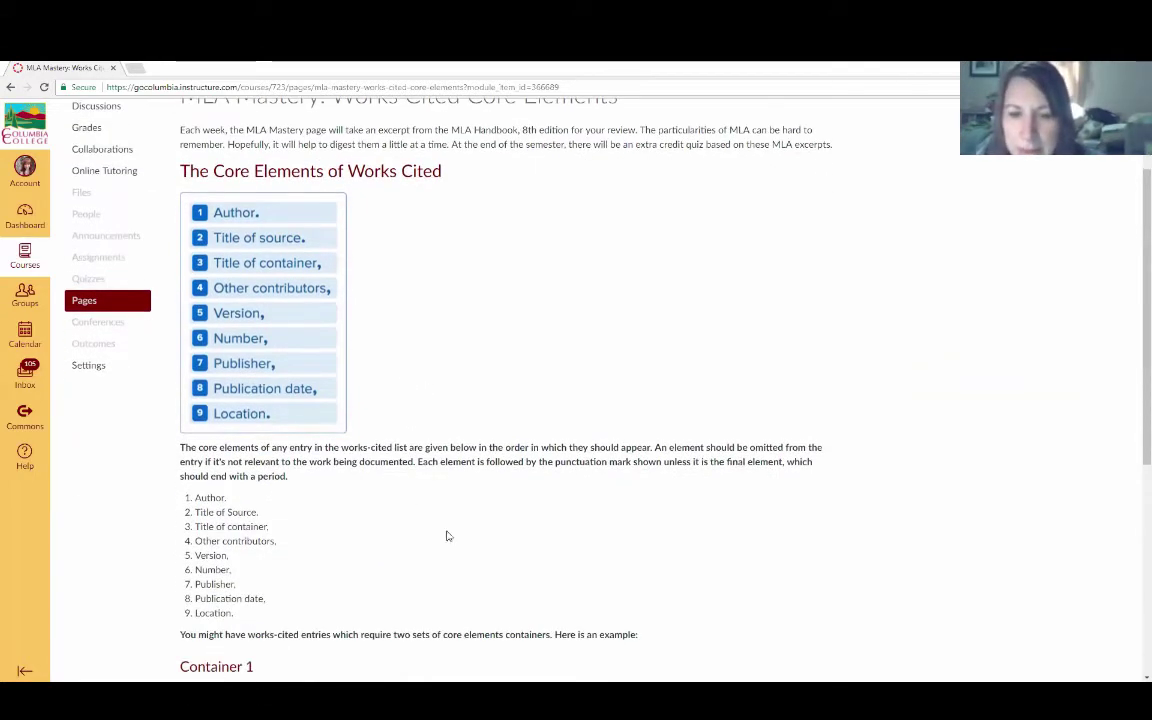
scroll(463, 547, down, 3)
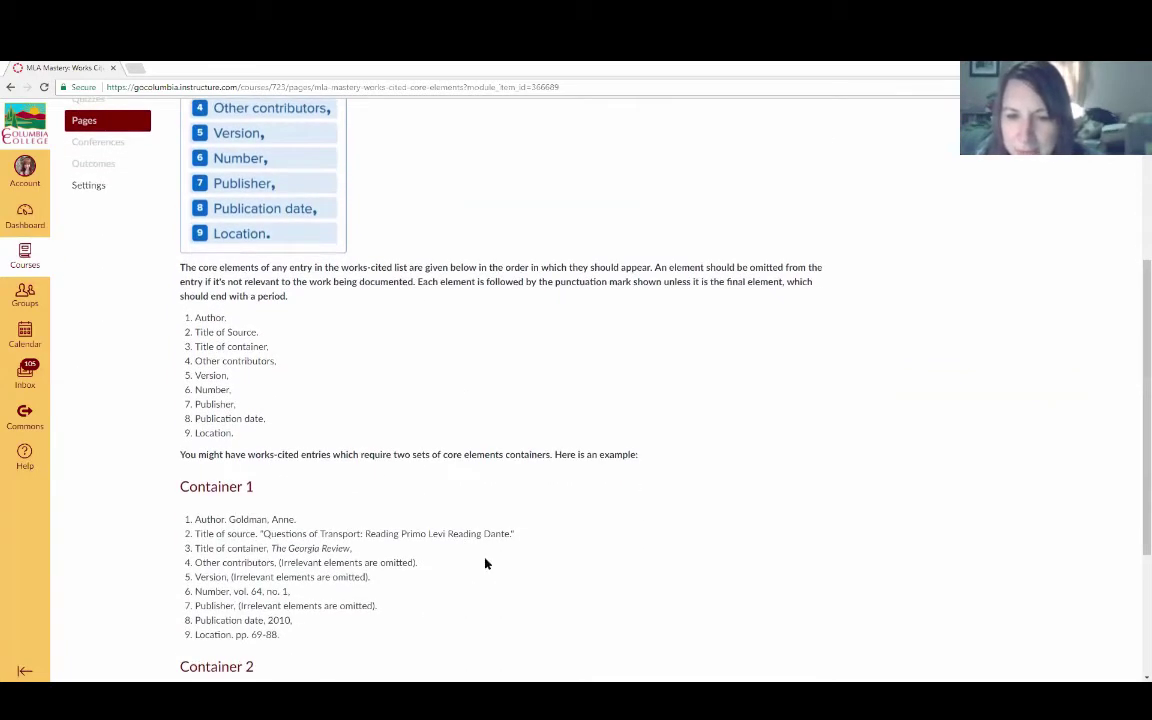
scroll(483, 560, down, 1)
scroll(485, 564, down, 2)
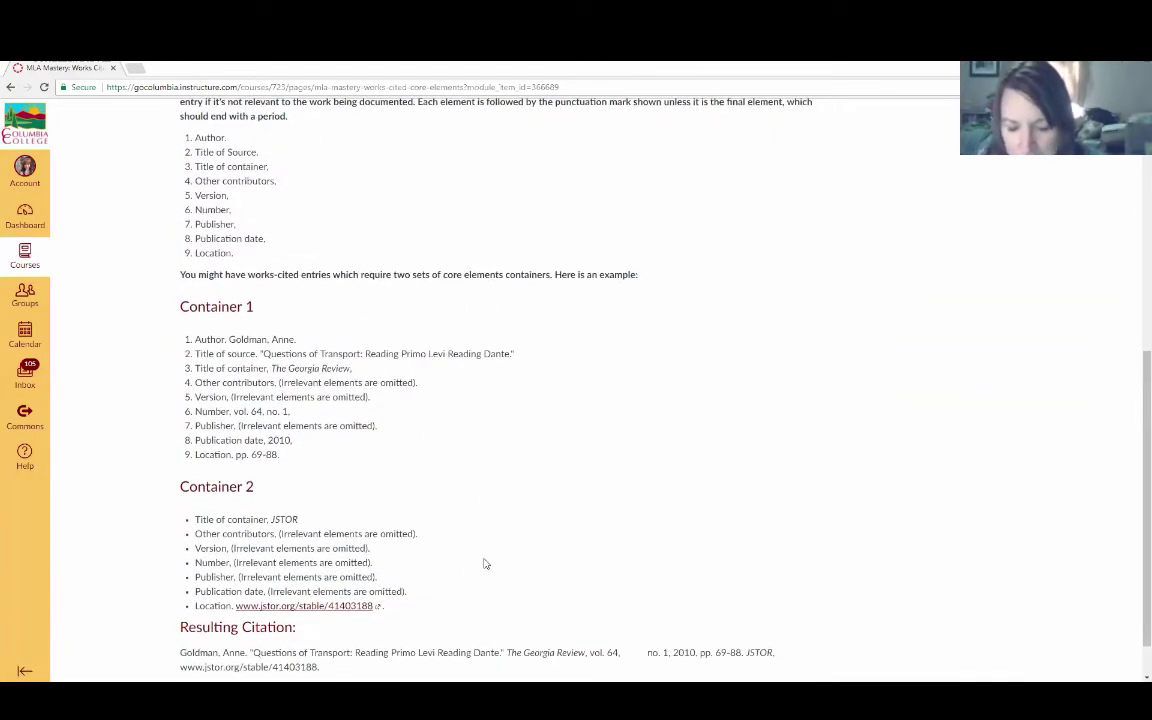
scroll(692, 499, up, 10)
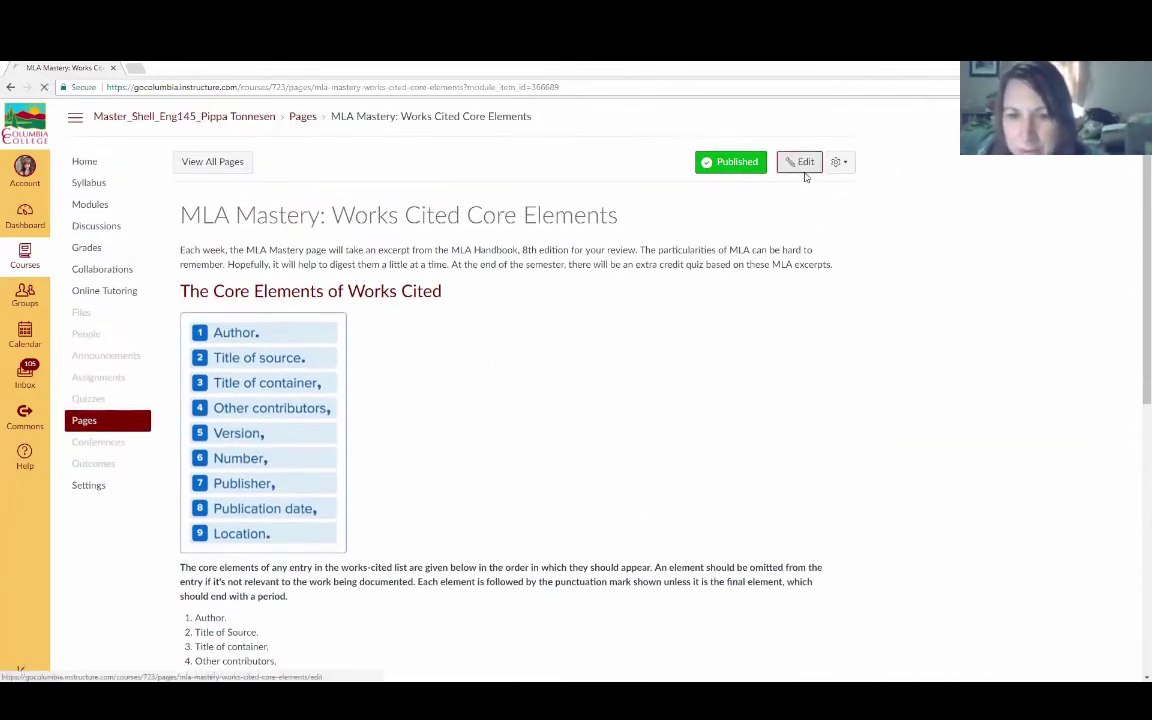
click(803, 167)
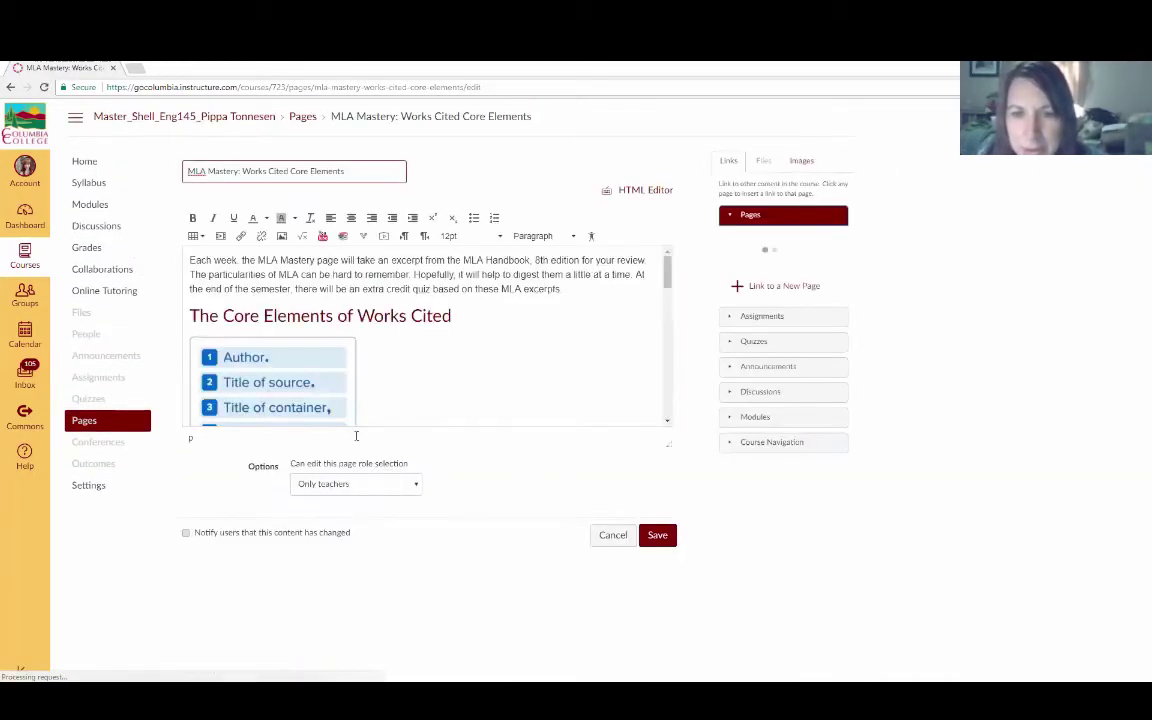
scroll(434, 385, down, 2)
scroll(434, 388, down, 6)
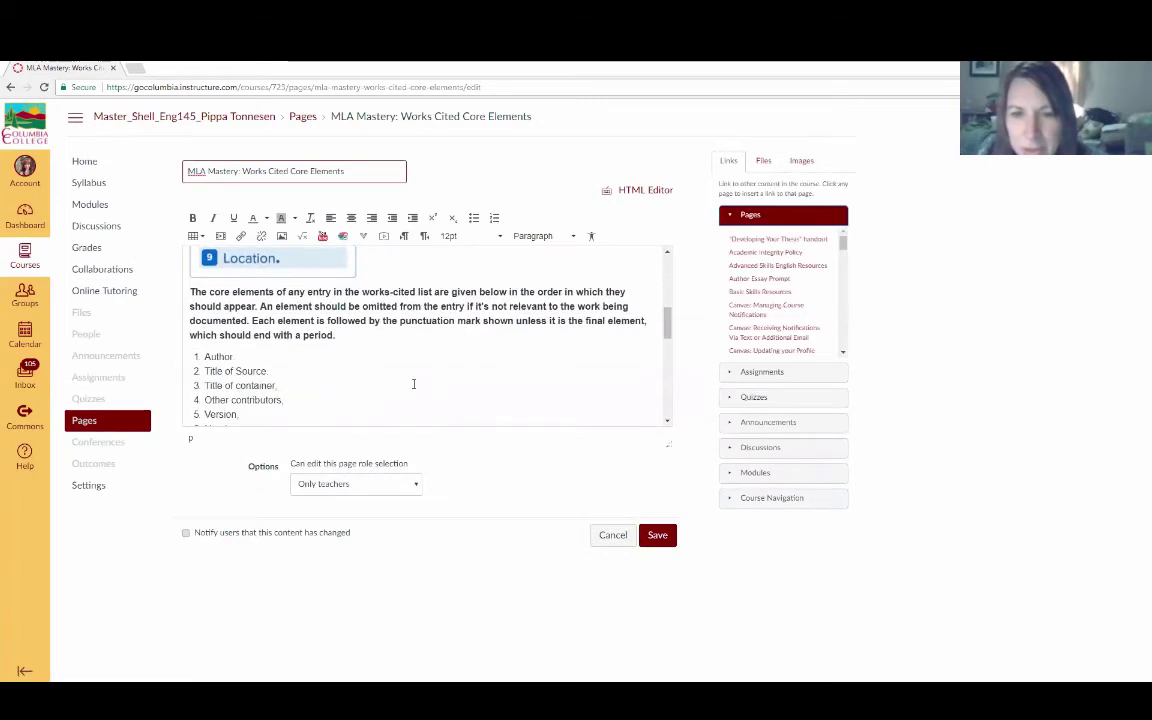
click(352, 336)
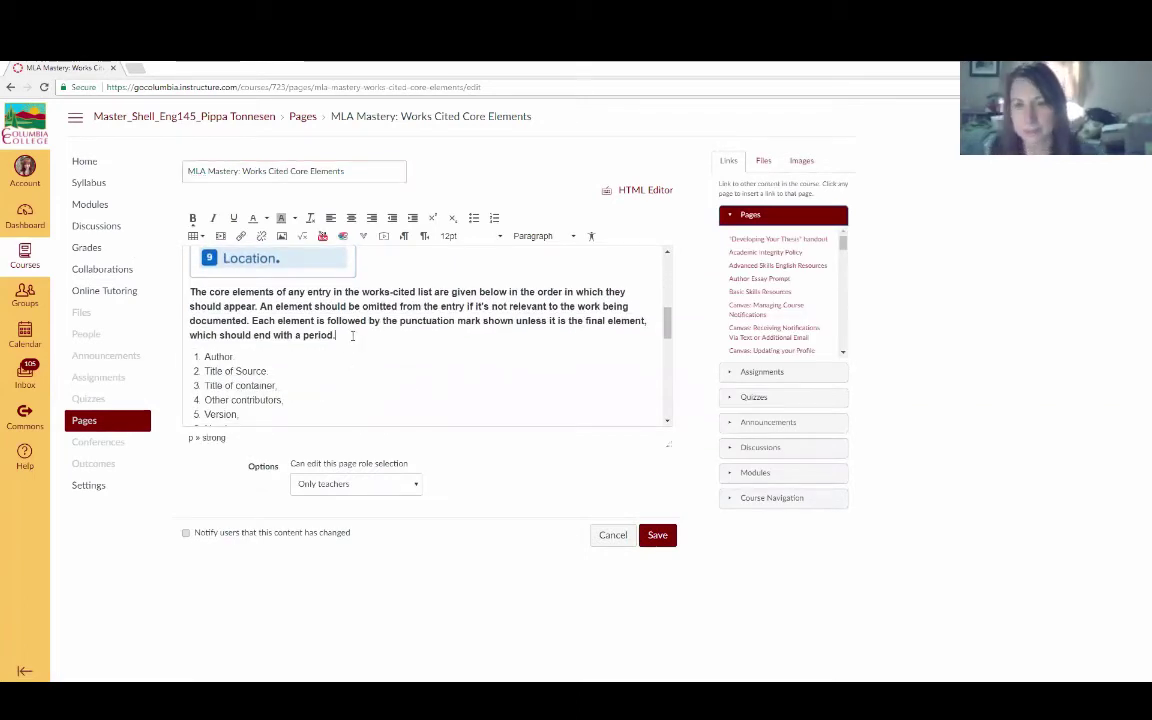
key(Return)
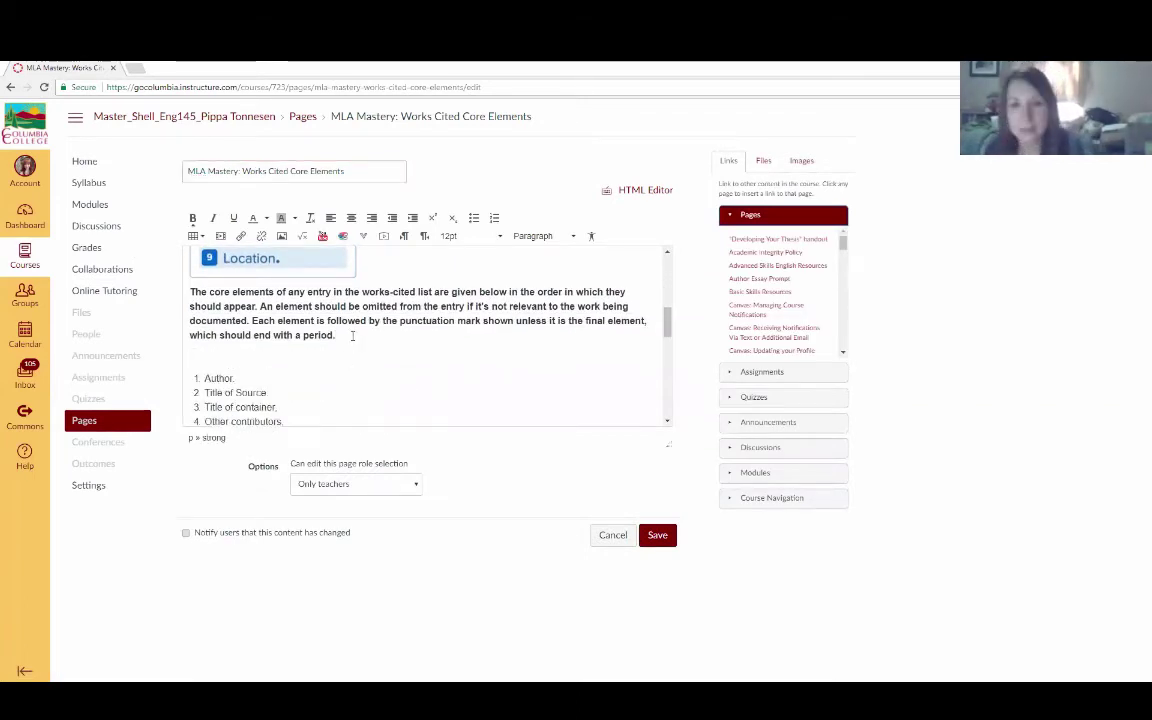
text(1. A)
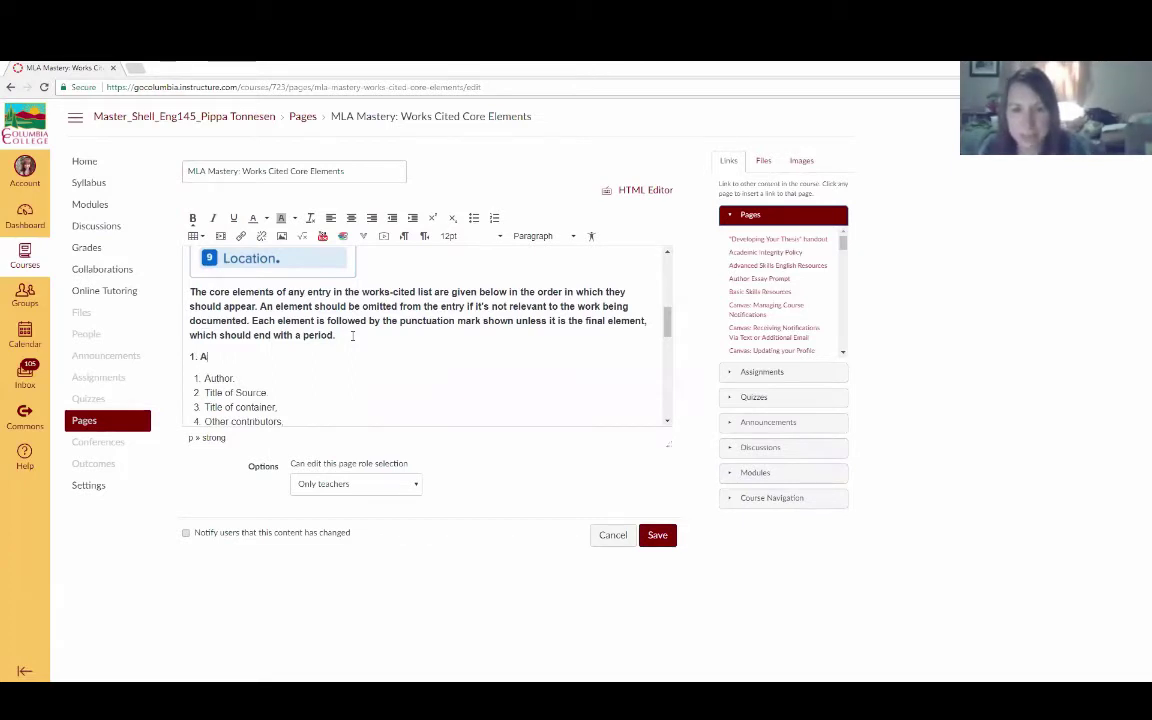
text(uthor)
key(BackSpace)
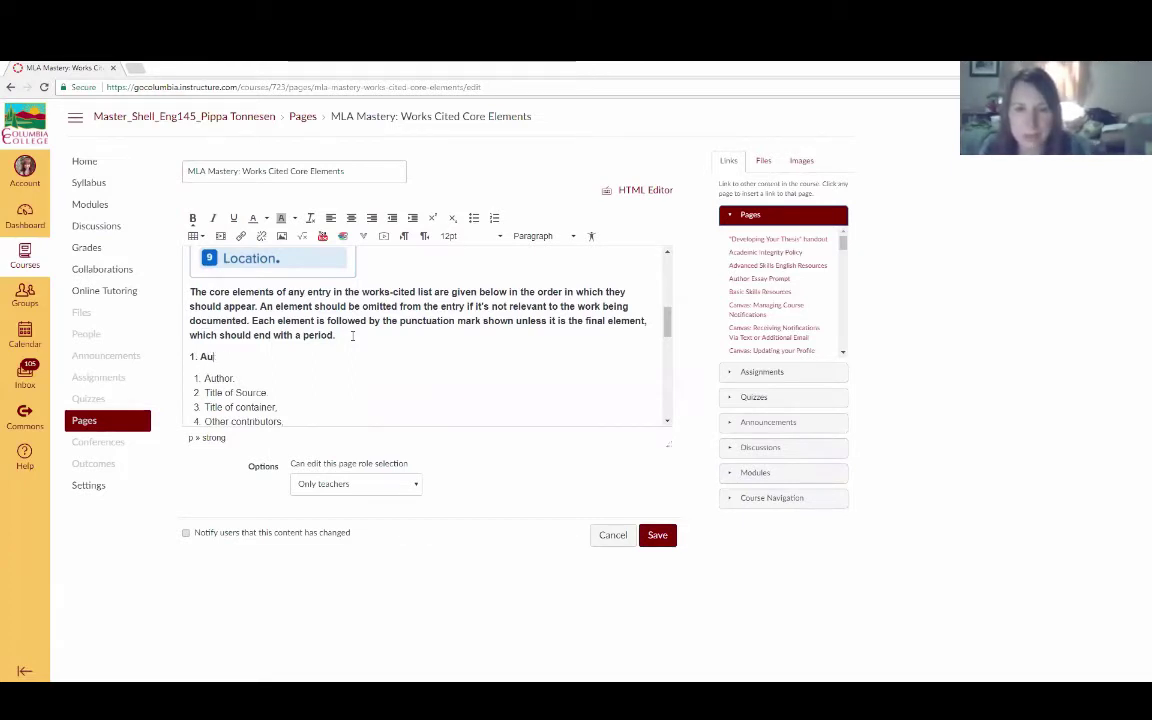
key(BackSpace)
key(BackSpace)
key(BackSpace)
key(BackSpace)
key(BackSpace)
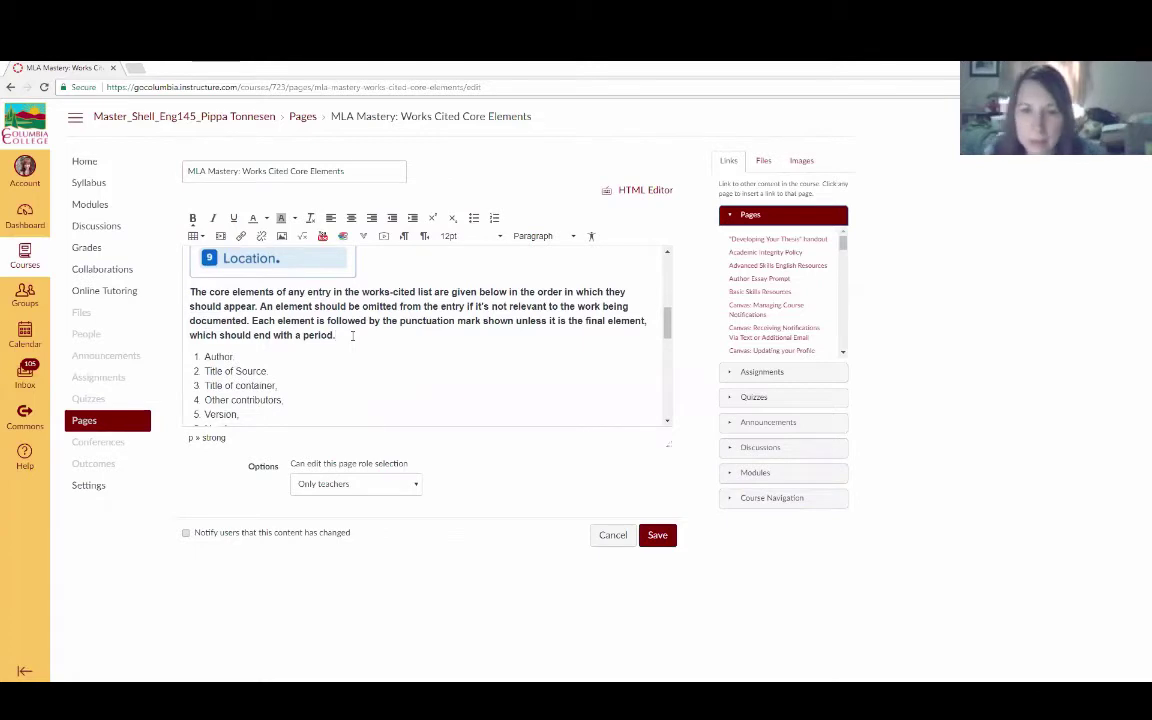
scroll(322, 394, down, 2)
drag(267, 356, 201, 280)
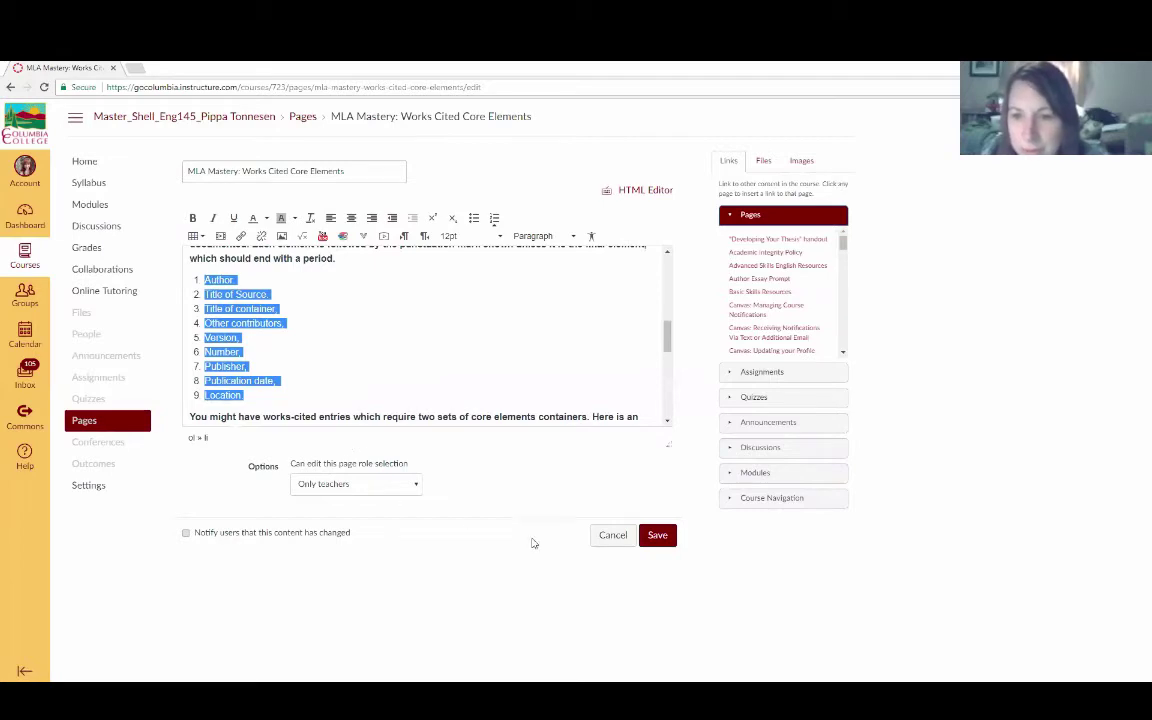
click(610, 540)
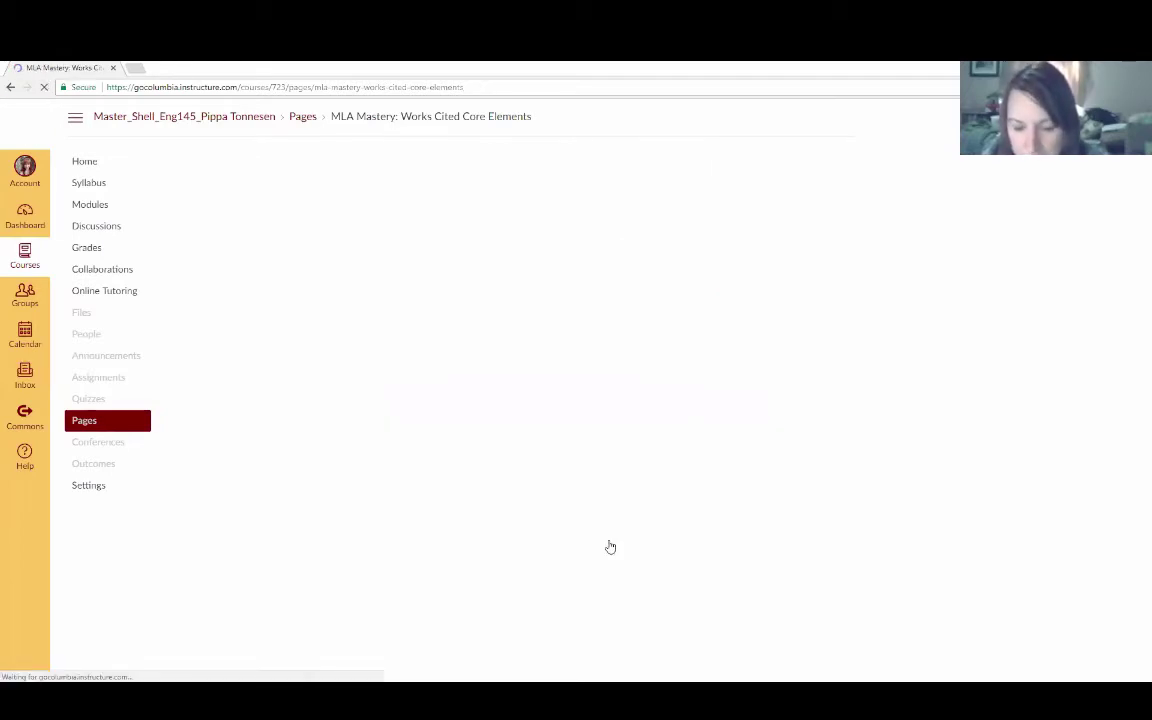
Step: Open 'Module Two Learning Objectives and Overview: Machiavelli' from the Module Two list
scroll(437, 432, down, 1)
scroll(439, 430, down, 3)
scroll(350, 520, down, 2)
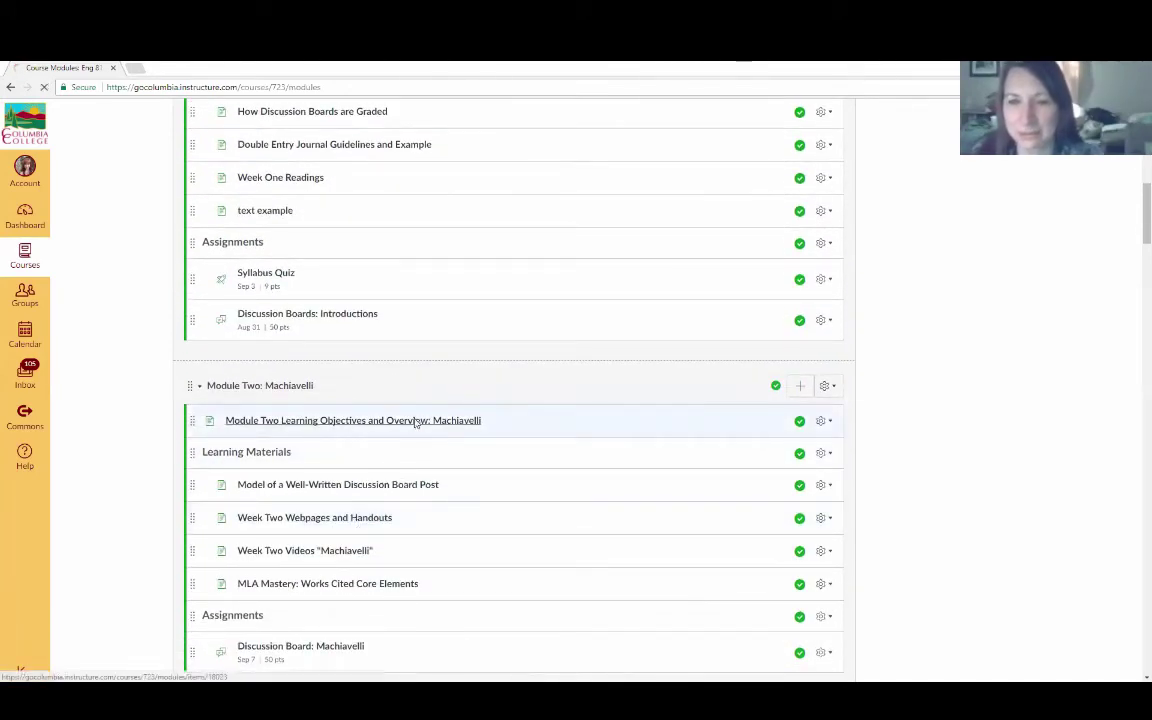
click(417, 420)
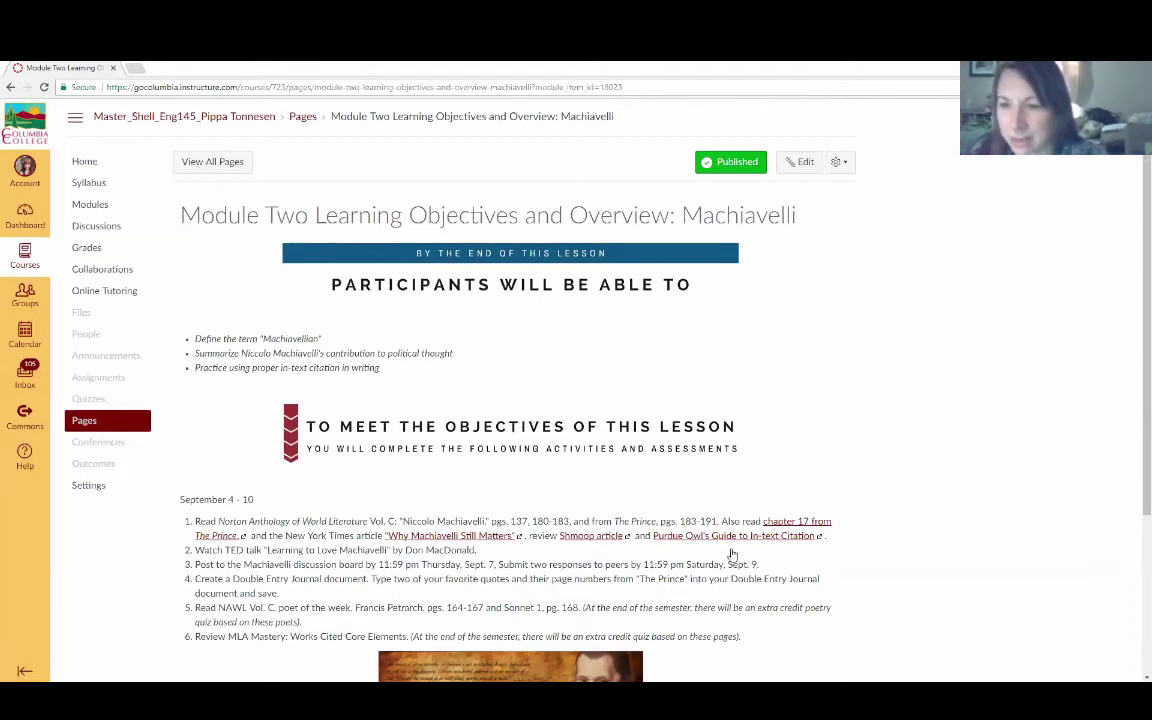
Step: Reapply Header 2 to the top 'By the end of this lesson' banner and confirm the objectives banner is Header 2
click(802, 161)
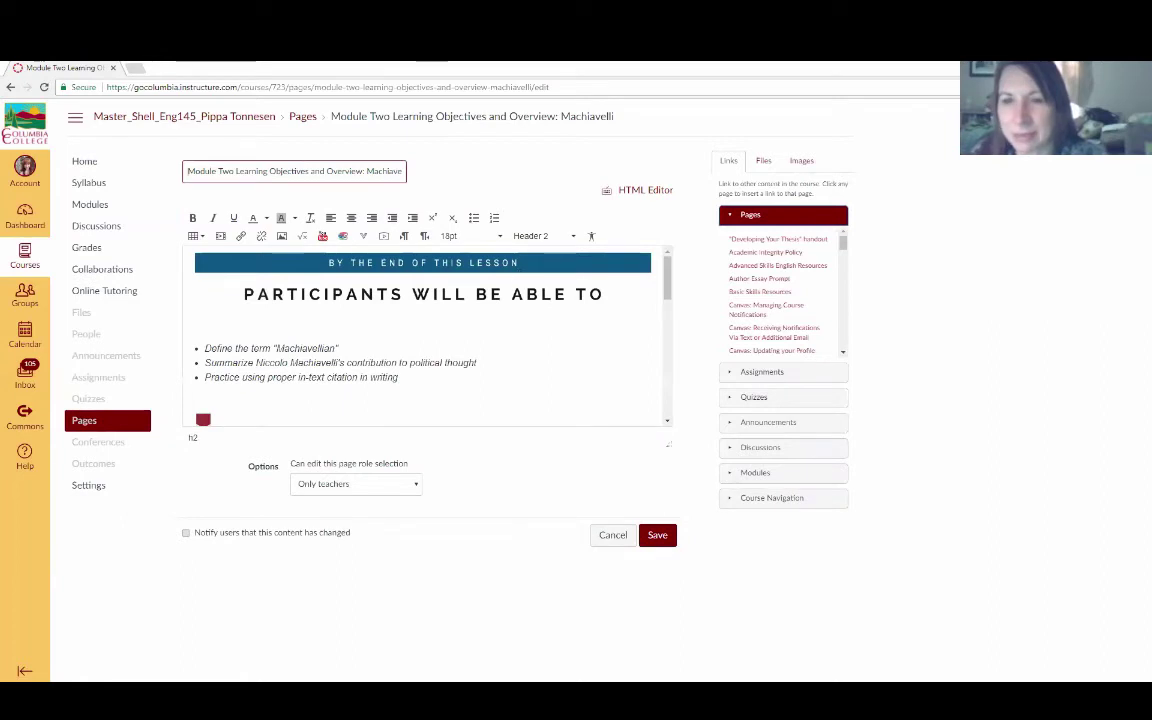
click(430, 270)
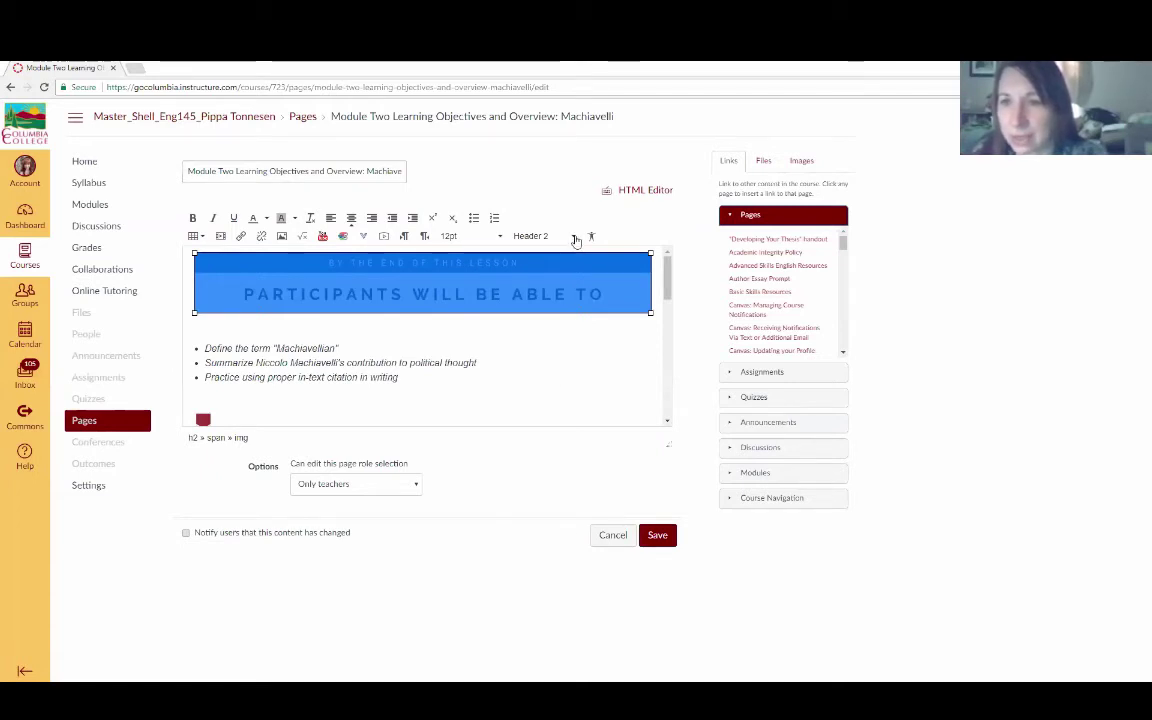
click(576, 241)
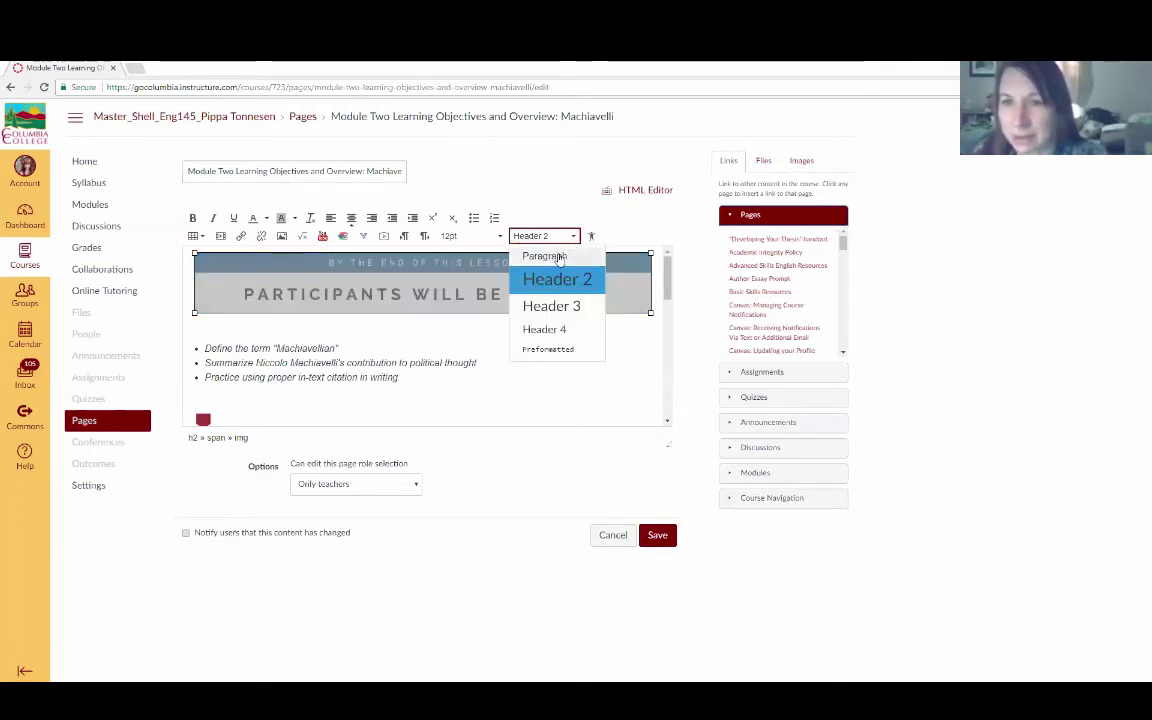
click(559, 255)
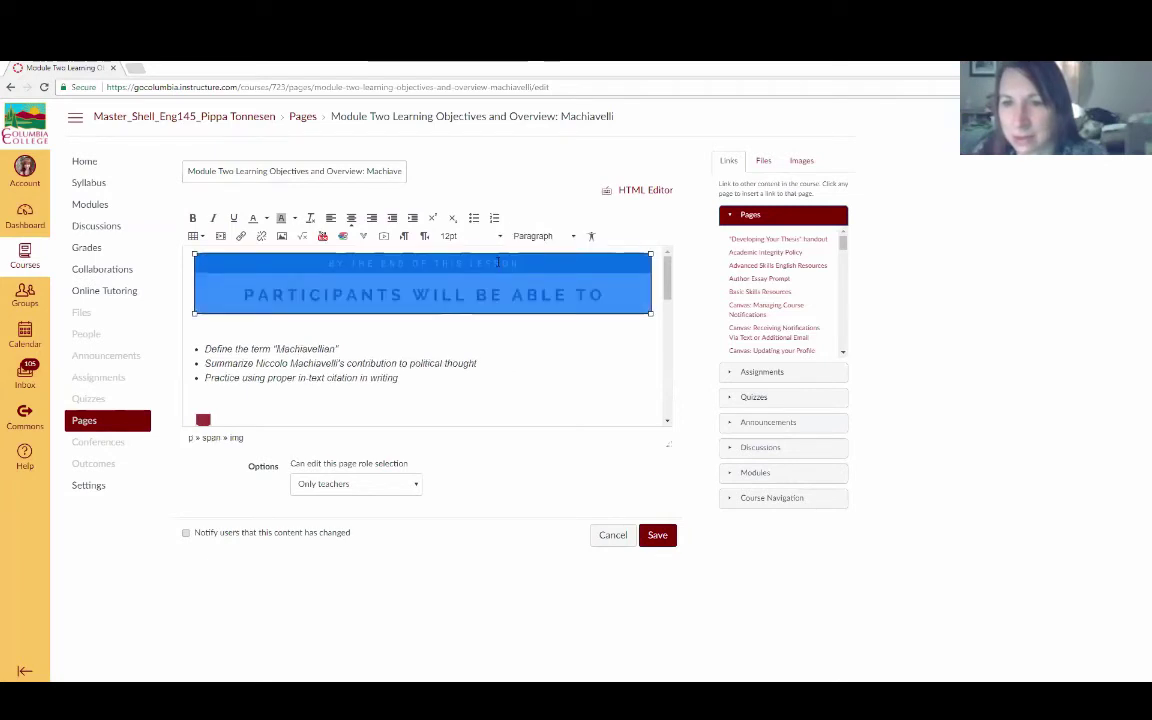
click(572, 236)
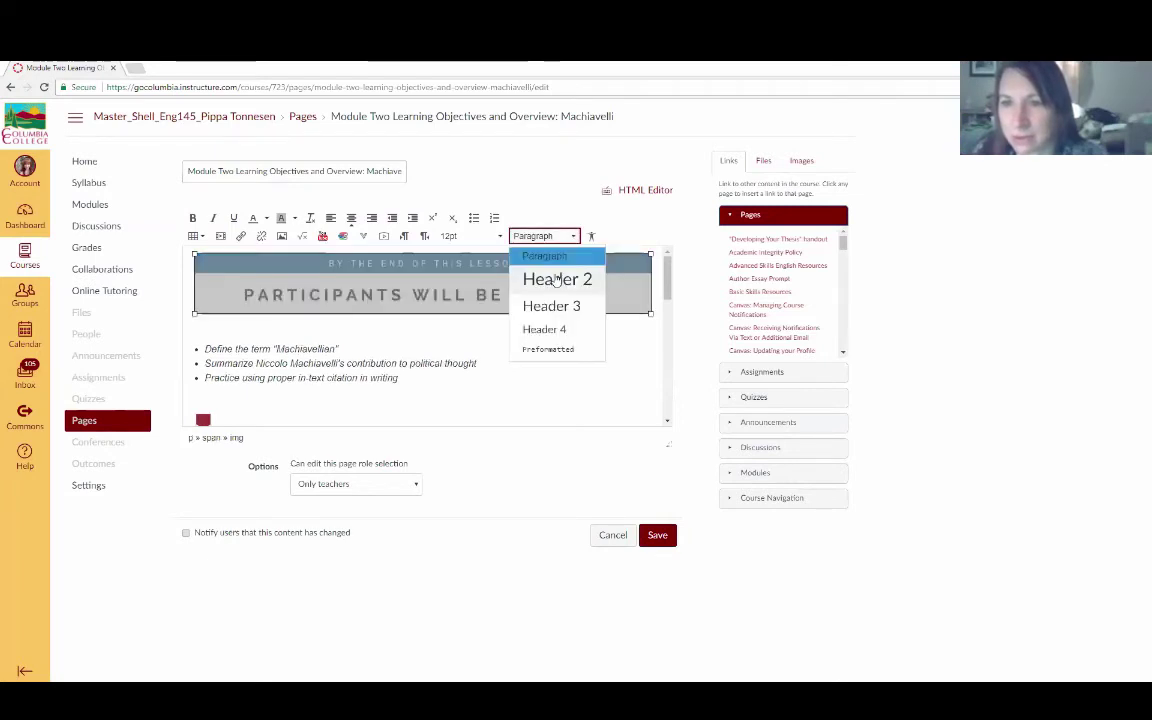
click(557, 281)
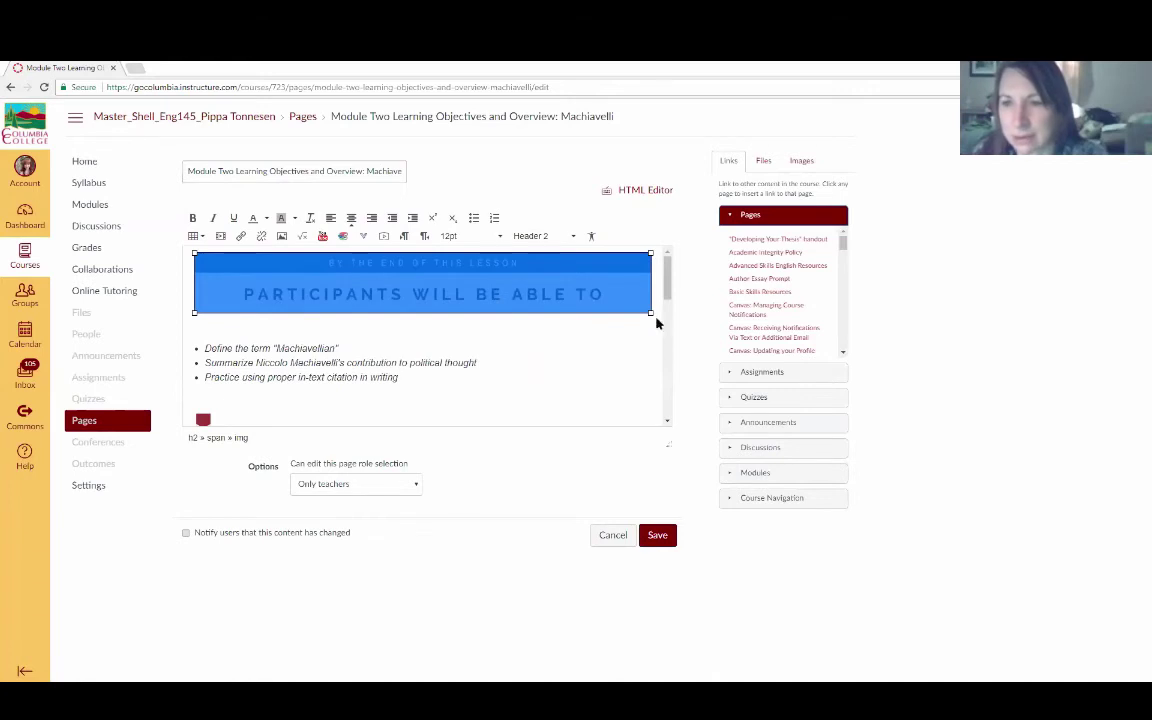
drag(667, 272, 667, 319)
click(491, 279)
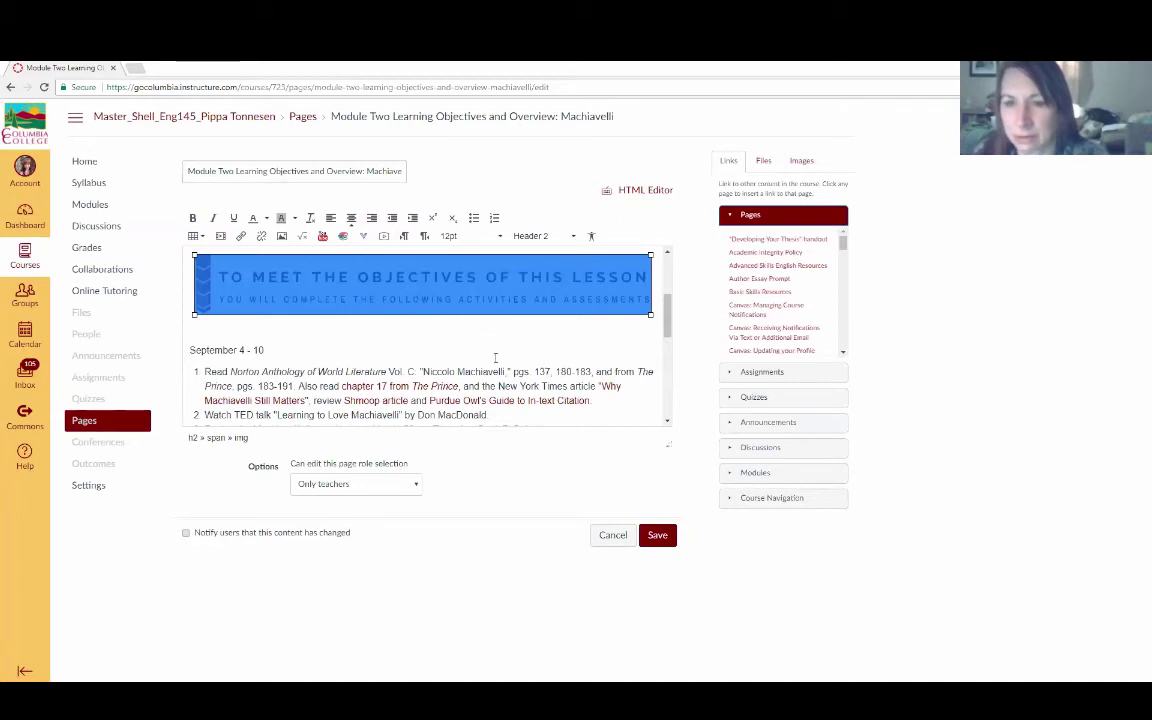
scroll(500, 372, up, 1)
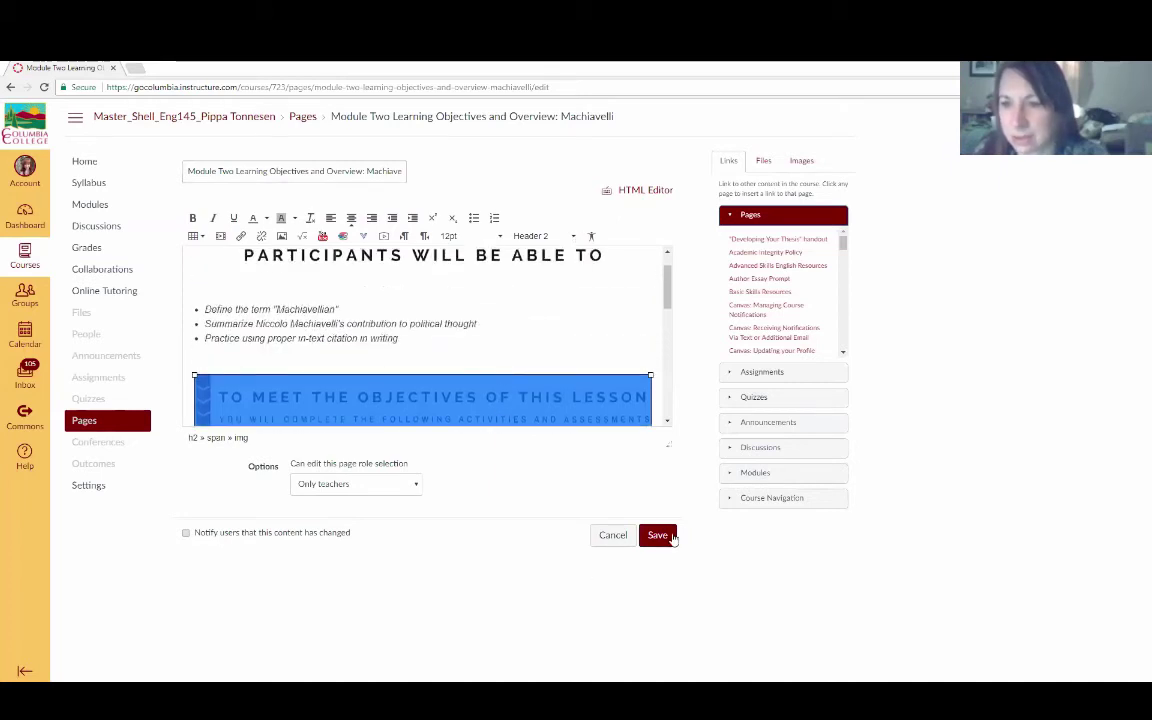
Step: Save the page, reopen it for editing, and look at the top banner's image properties
click(666, 539)
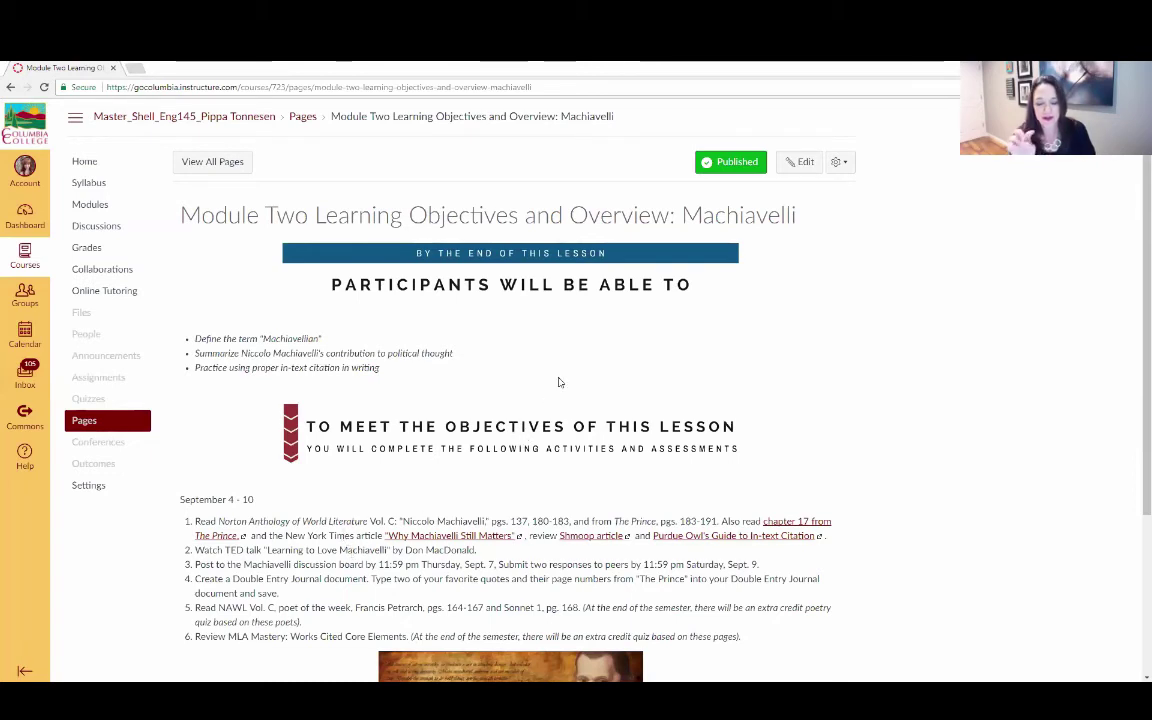
click(800, 163)
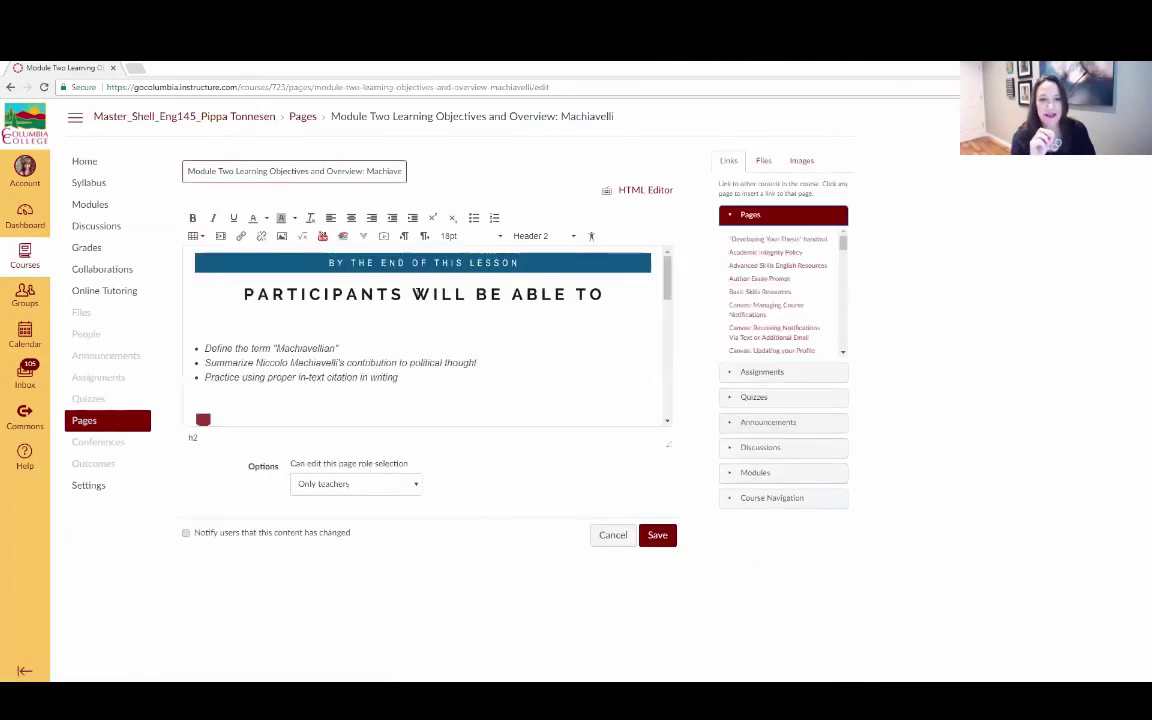
click(418, 281)
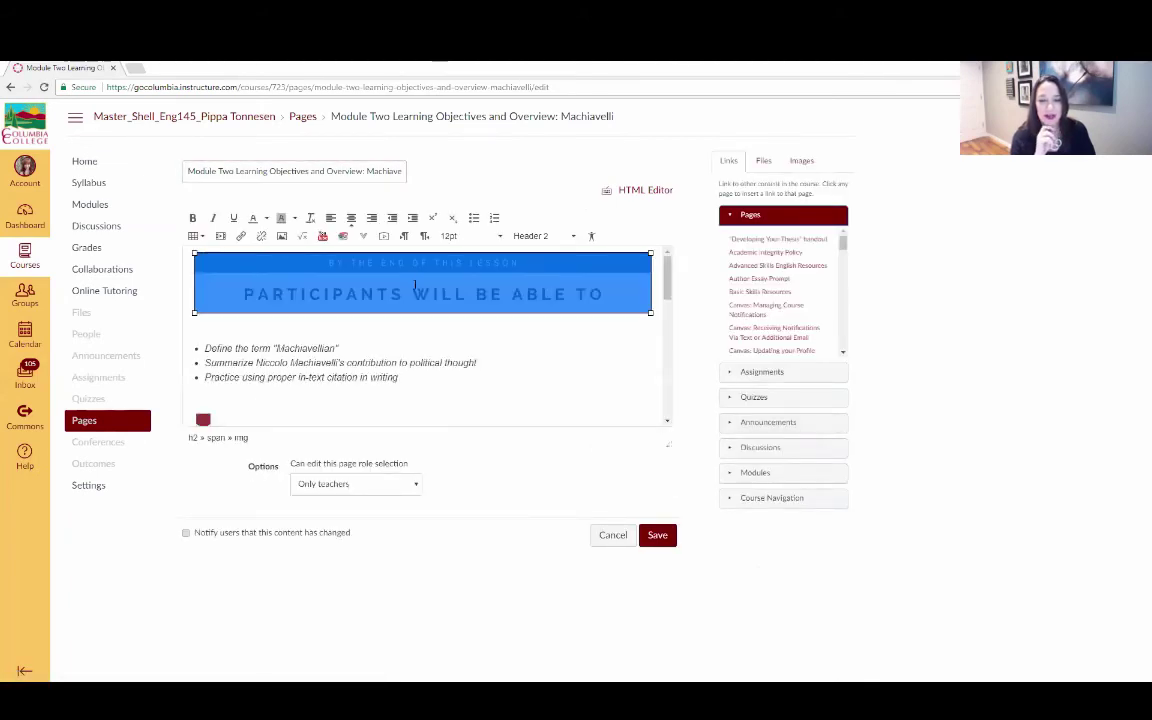
click(281, 237)
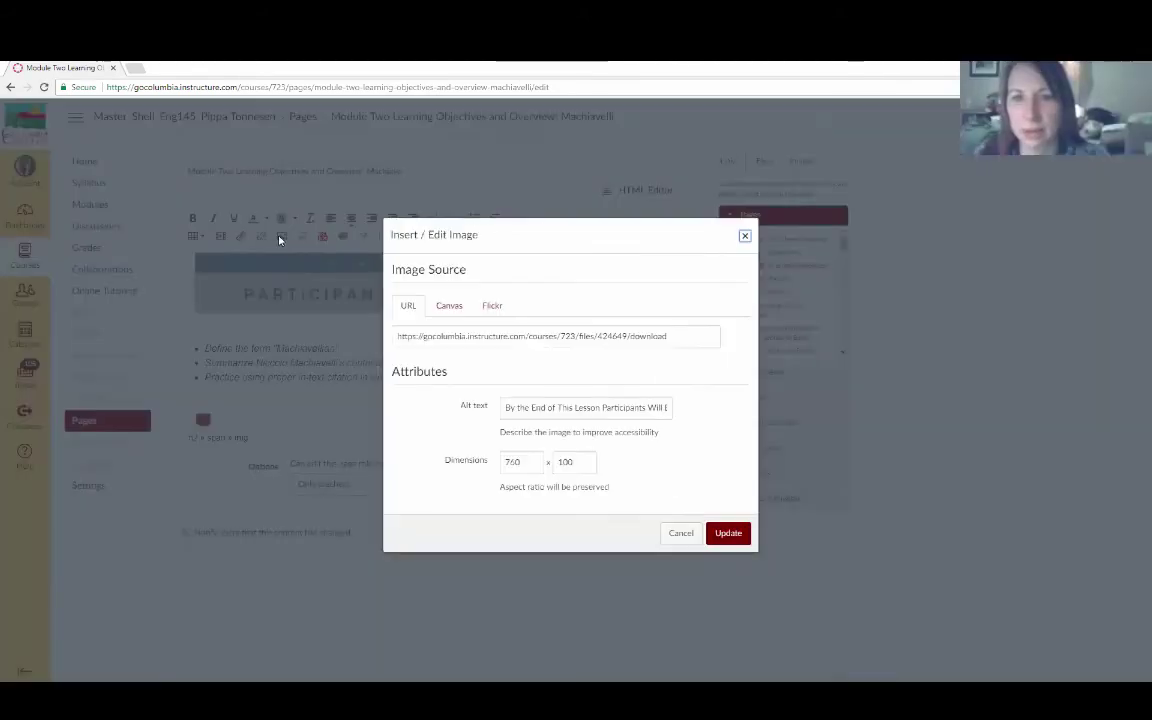
click(745, 236)
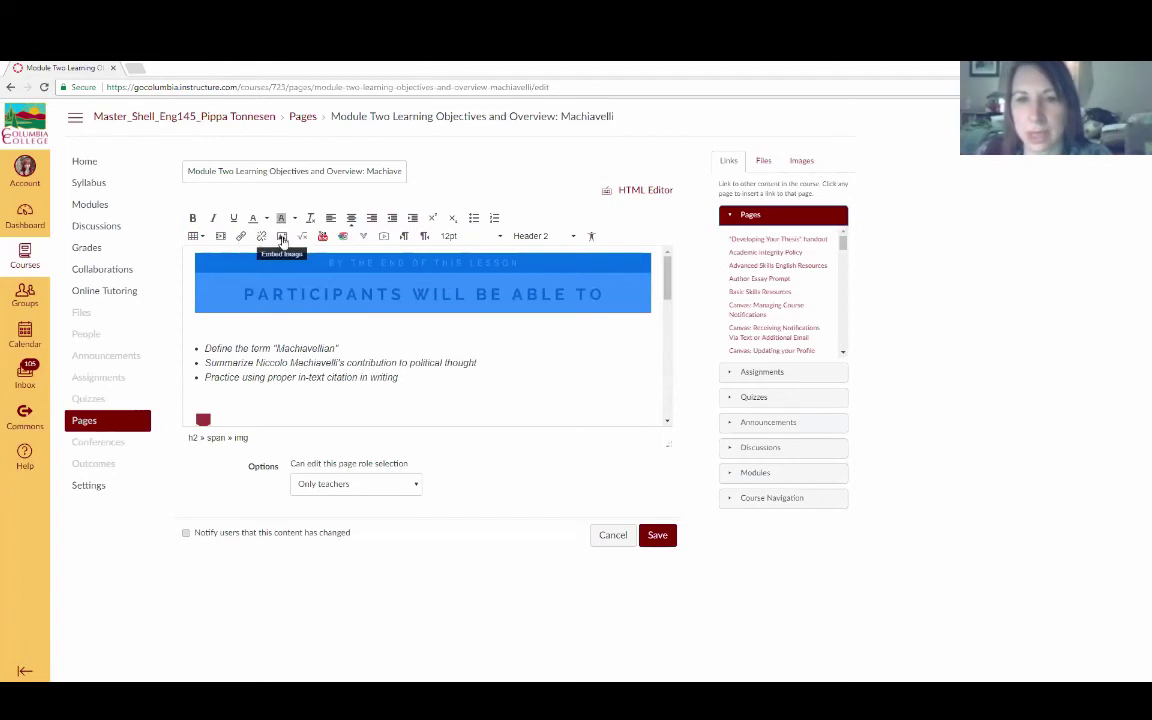
Step: Trim the banner's alt text so it ends 'Participants Will Be Able to' without '.jpg'
click(282, 237)
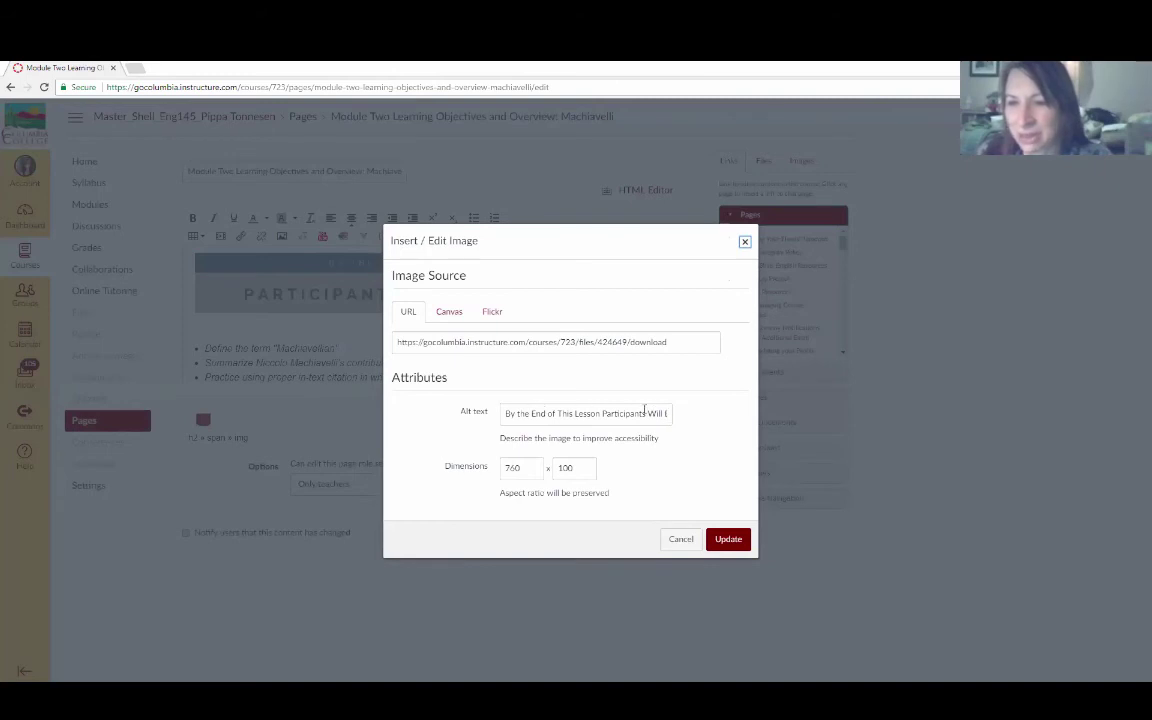
drag(667, 412, 662, 413)
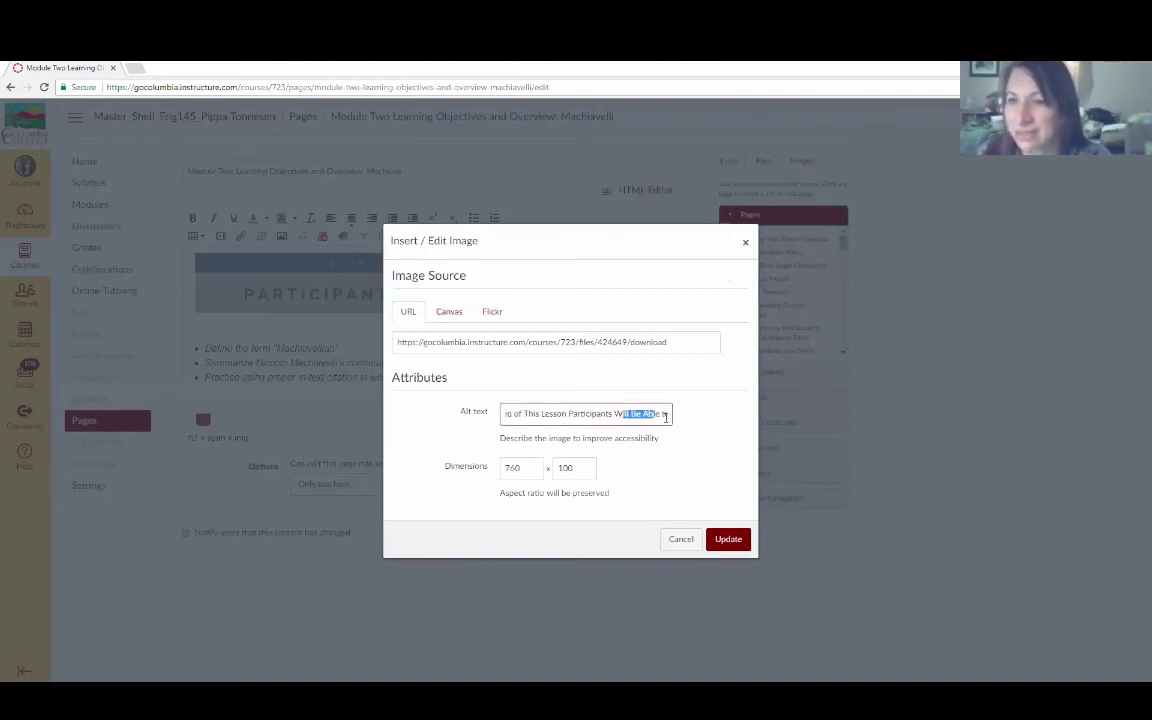
click(667, 414)
key(ctrl+shift+Left)
key(ctrl+shift+Left)
key(ctrl+shift+Left)
click(668, 414)
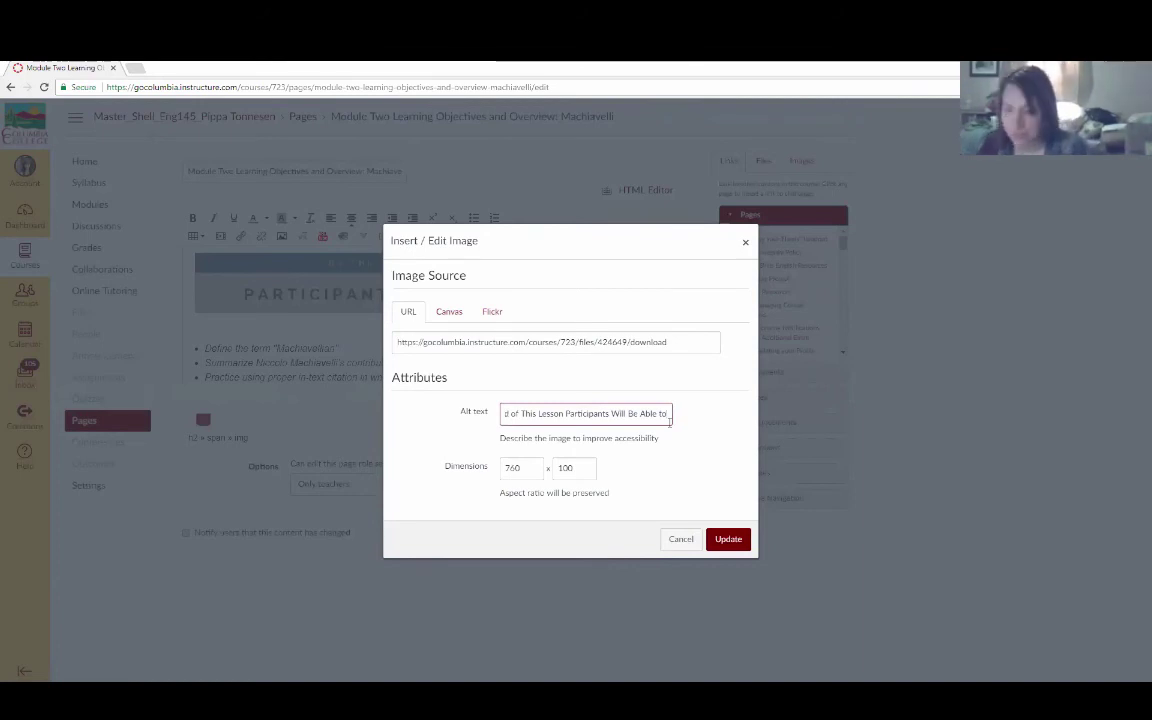
text(,)
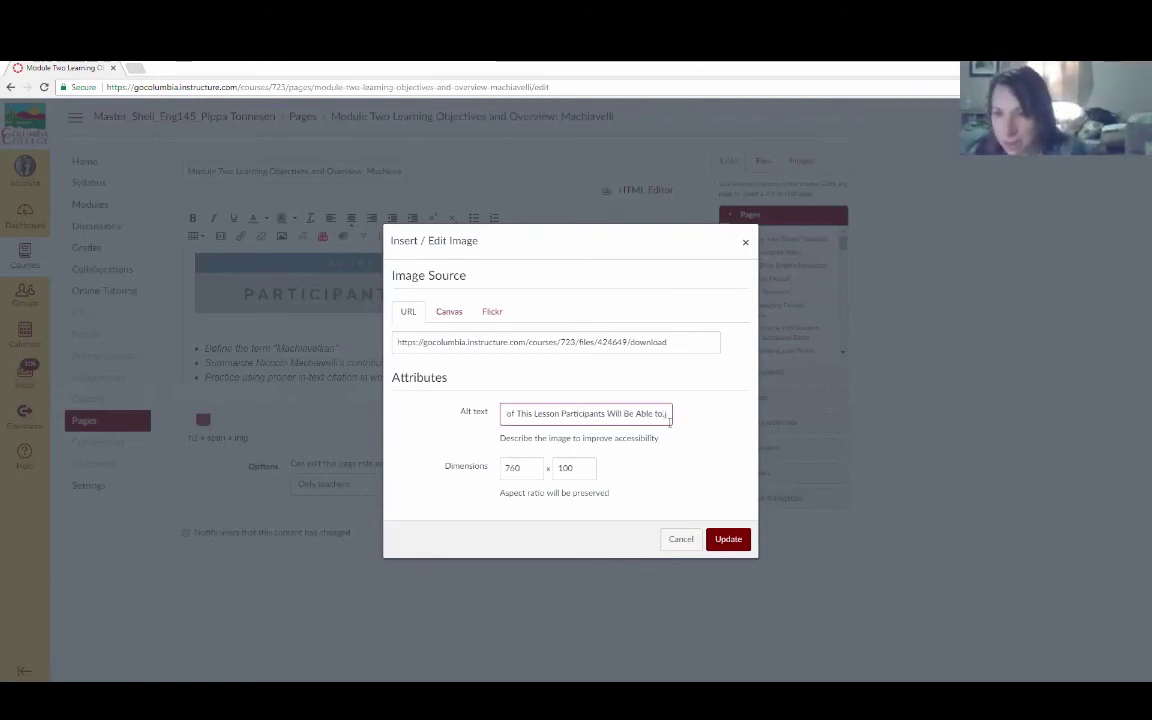
text(jpg)
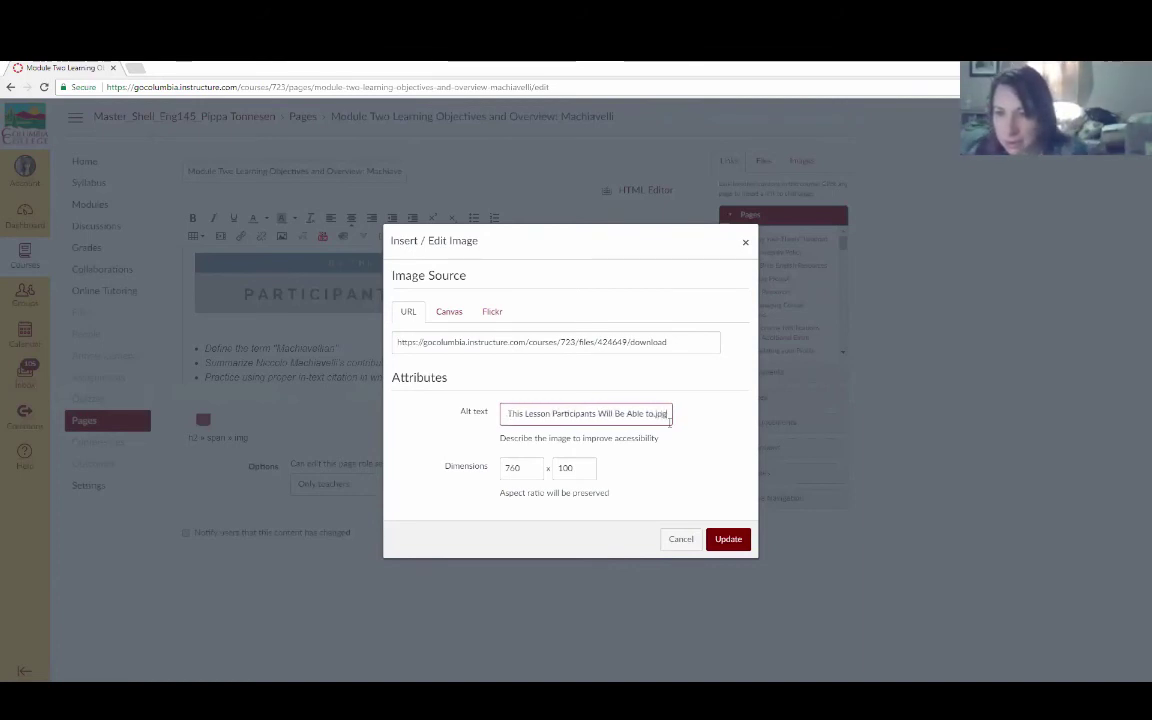
key(BackSpace)
key(BackSpace)
key(BackSpace)
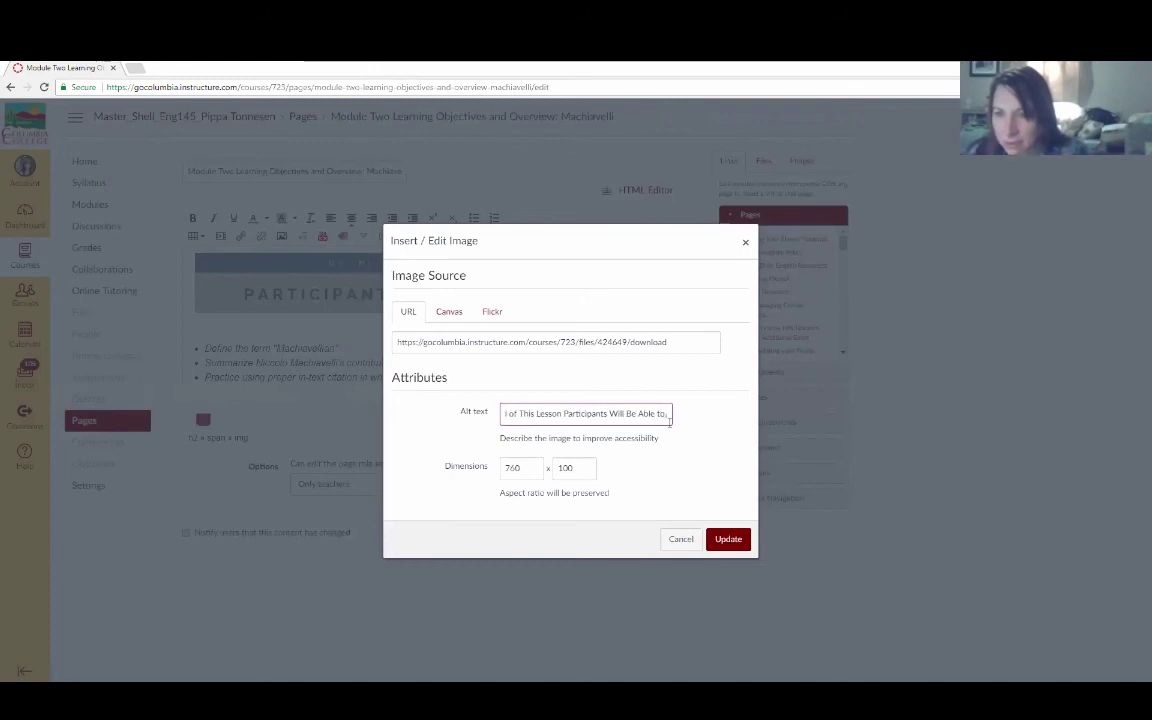
key(BackSpace)
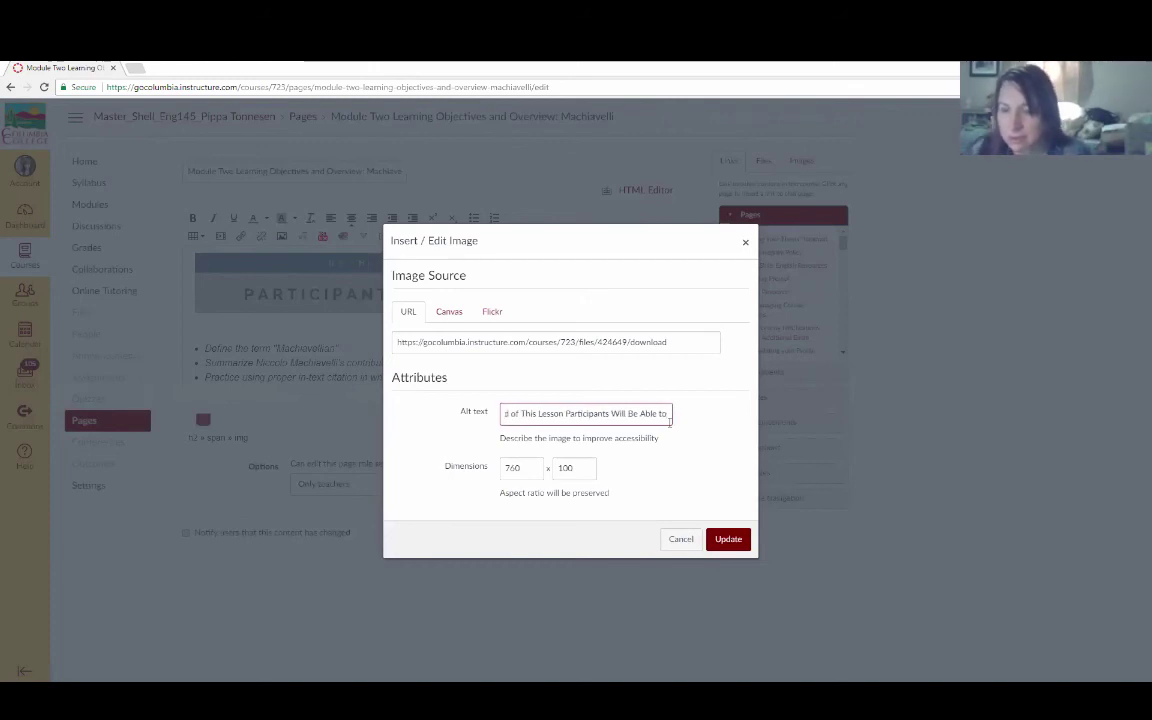
Step: Apply the corrected banner alt text, then cancel the editor, raising the unsaved-changes prompt
click(729, 541)
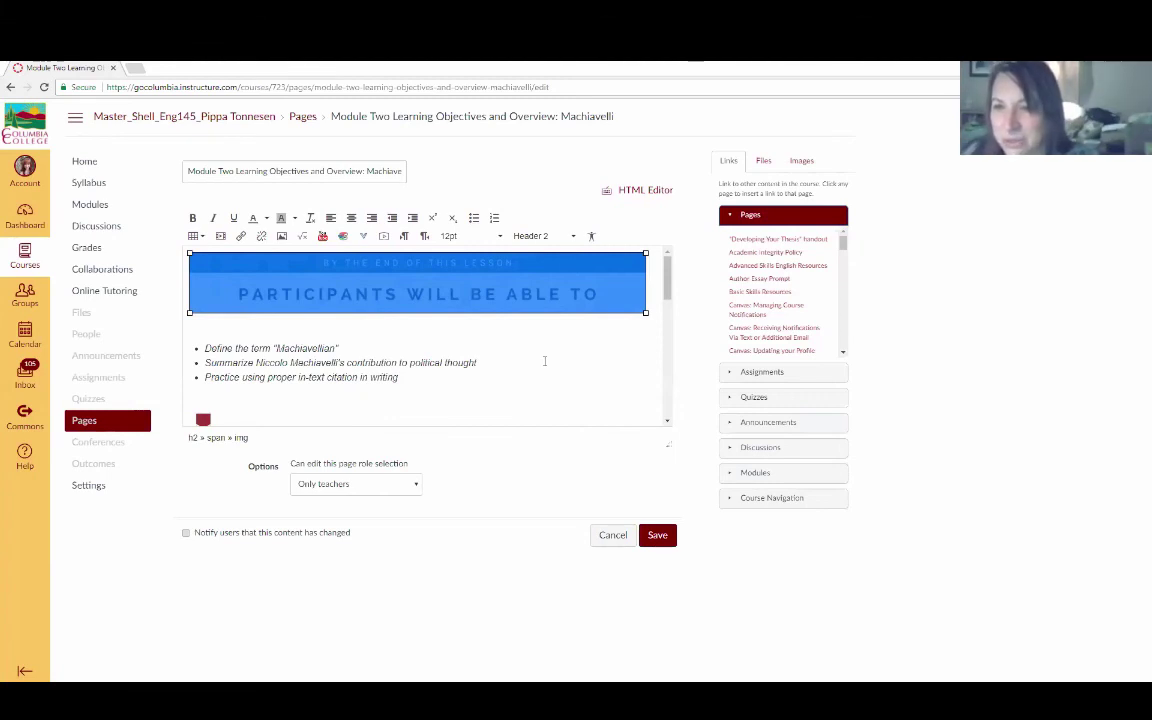
click(615, 542)
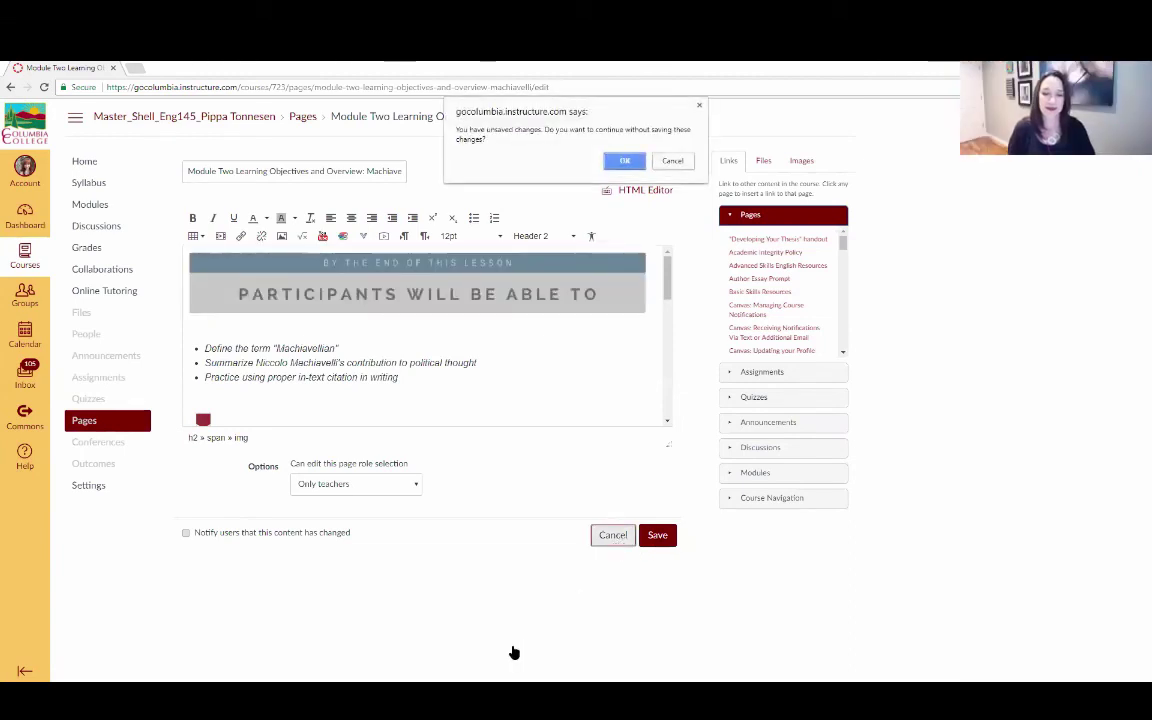